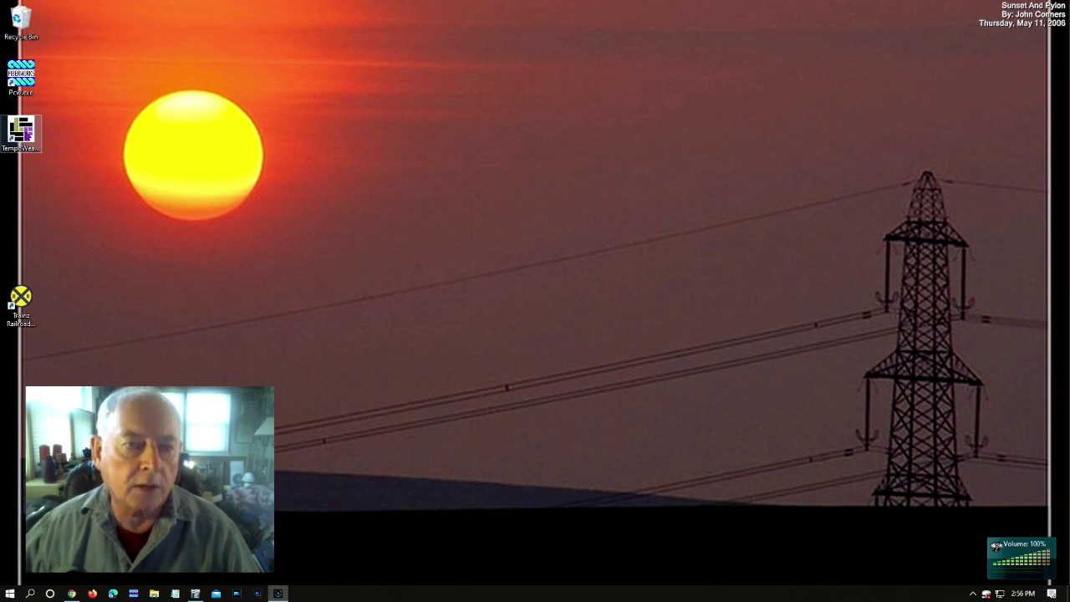
Step: Launch TempoWeave from its desktop icon
{"action": "left_click", "coordinate": [25, 130]}
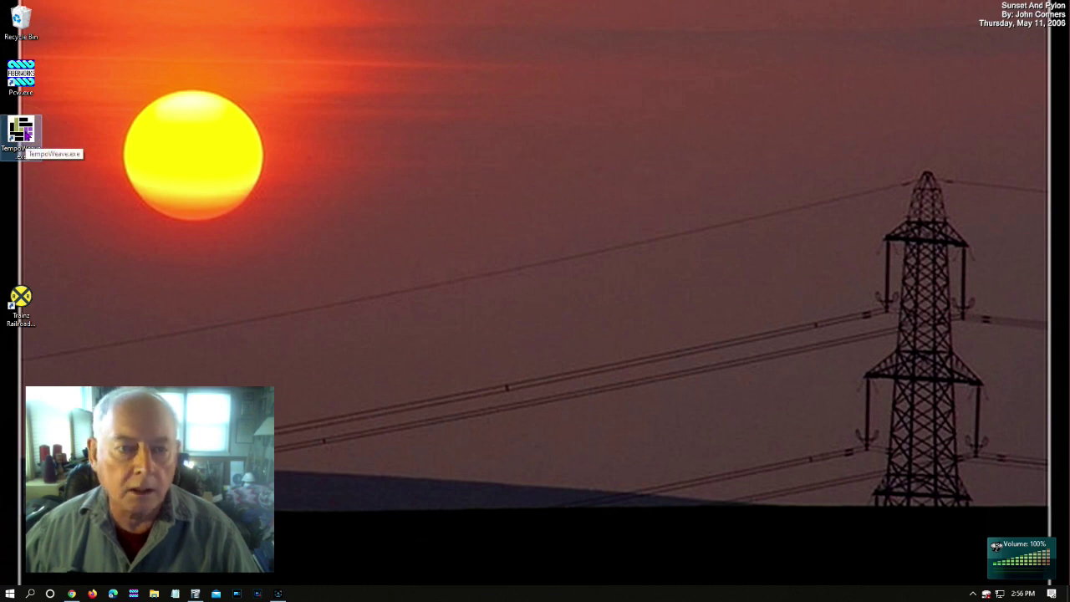
{"action": "double_click", "coordinate": [24, 134]}
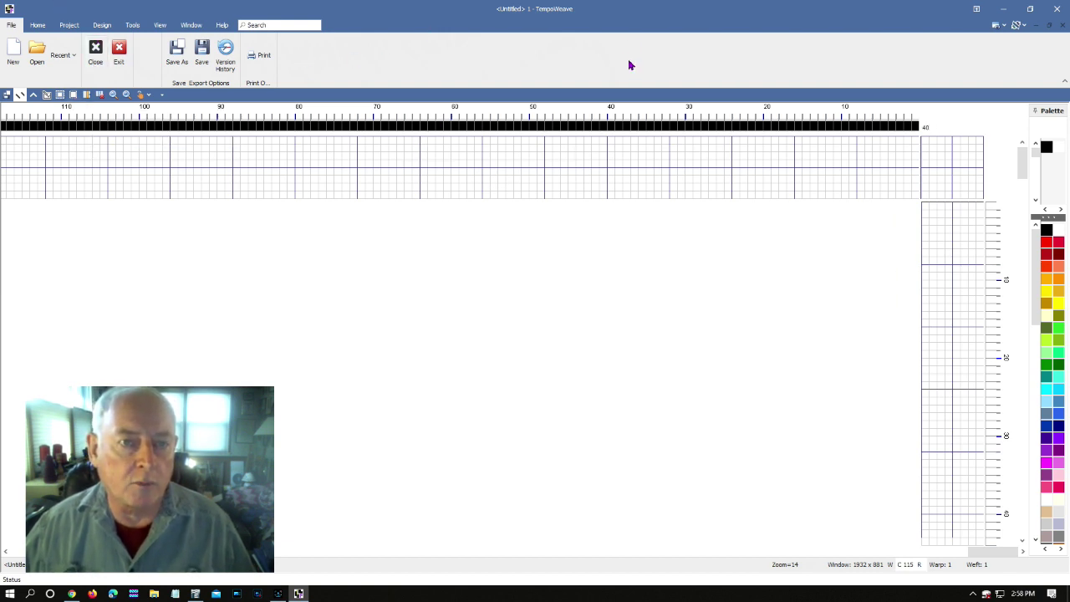
Step: Show the Project commands once the empty untitled draft has loaded
{"action": "left_click", "coordinate": [73, 28]}
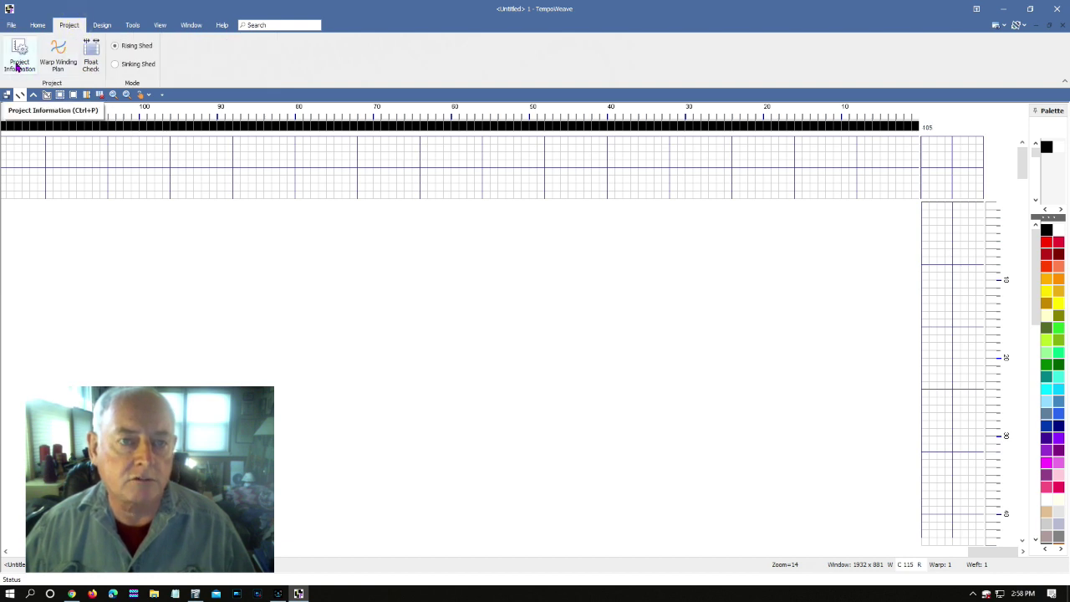
Step: Set the draft to 4 shafts and 4 treadles in Project Information and save
{"action": "left_click", "coordinate": [17, 57]}
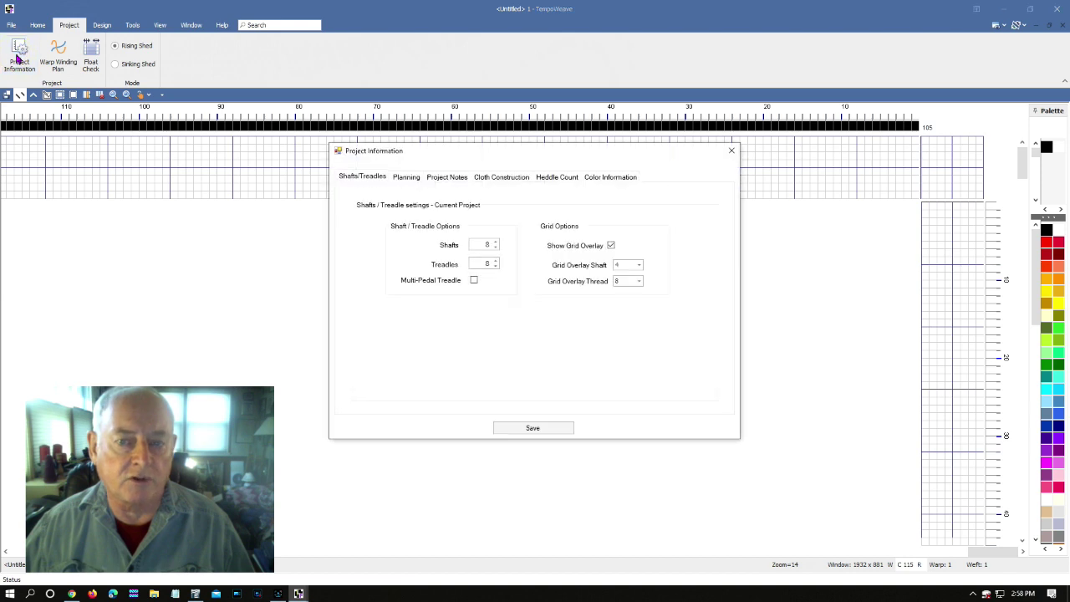
{"action": "double_click", "coordinate": [488, 244]}
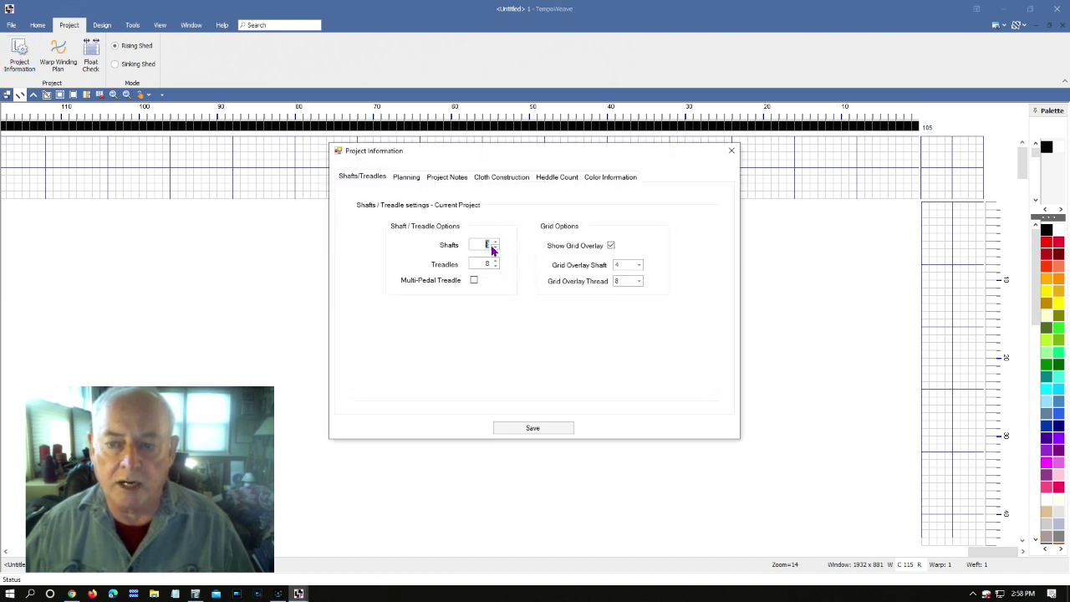
{"action": "type", "text": "8"}
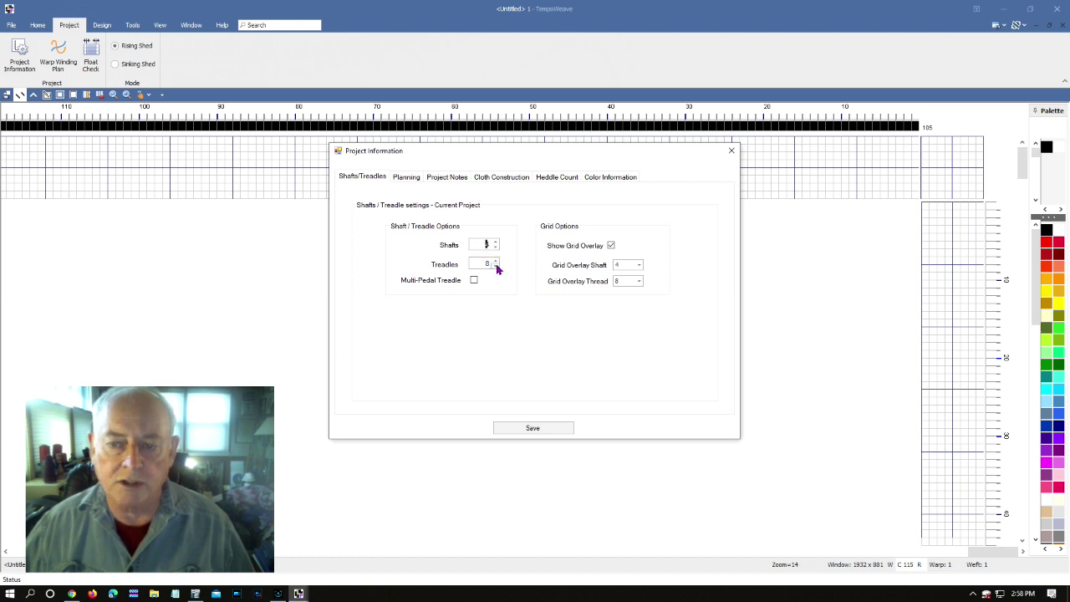
{"action": "key", "text": "BackSpace"}
{"action": "type", "text": "4"}
{"action": "left_click", "coordinate": [494, 268]}
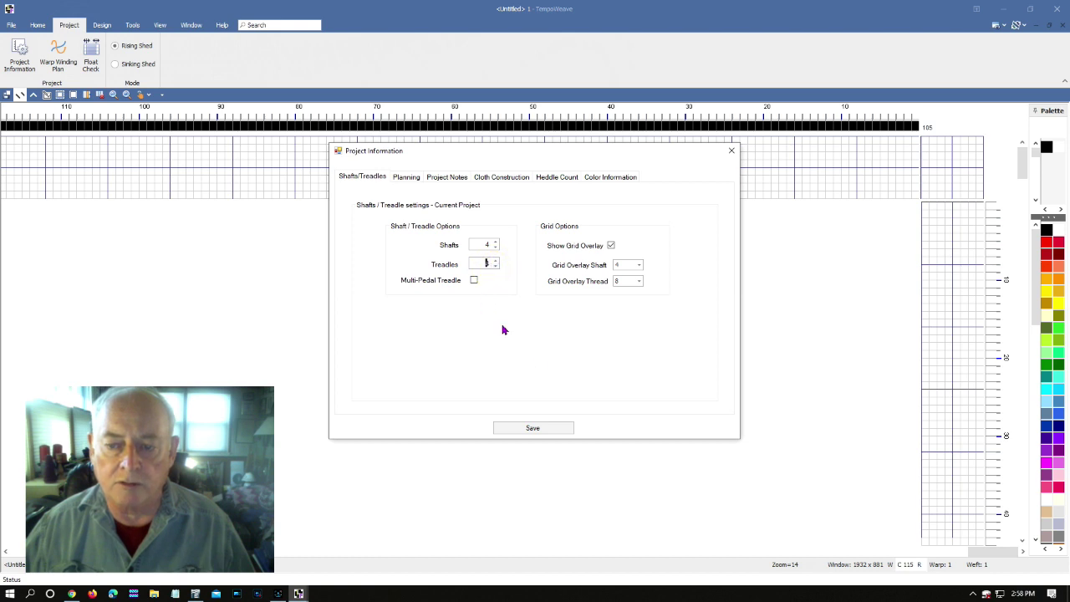
{"action": "left_click", "coordinate": [523, 429]}
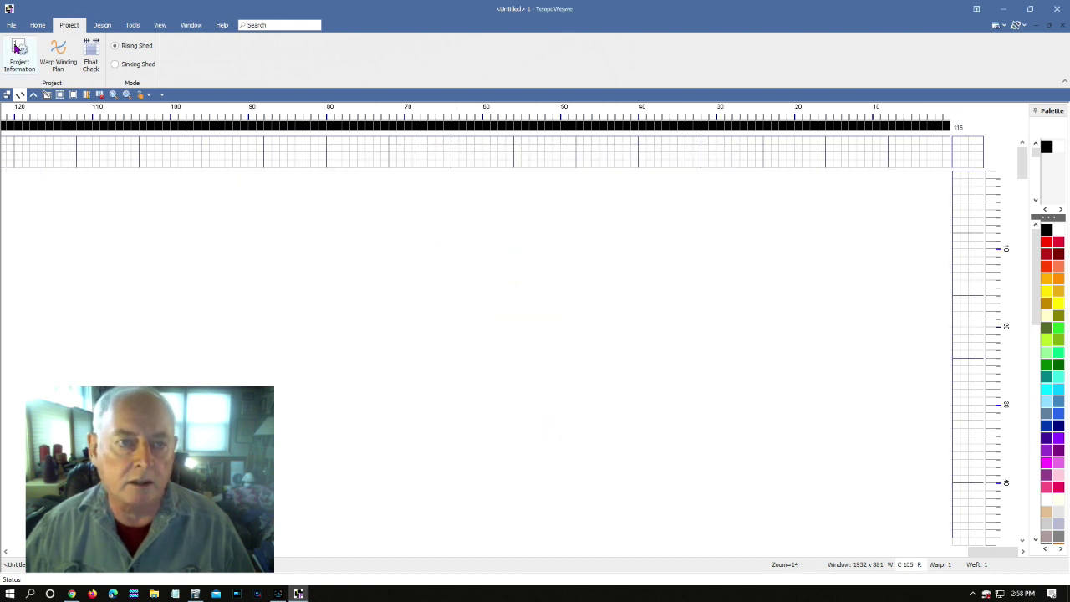
Step: Set the sett to 20 epi and 20 ppi on the Planning tab and save
{"action": "left_click", "coordinate": [19, 57]}
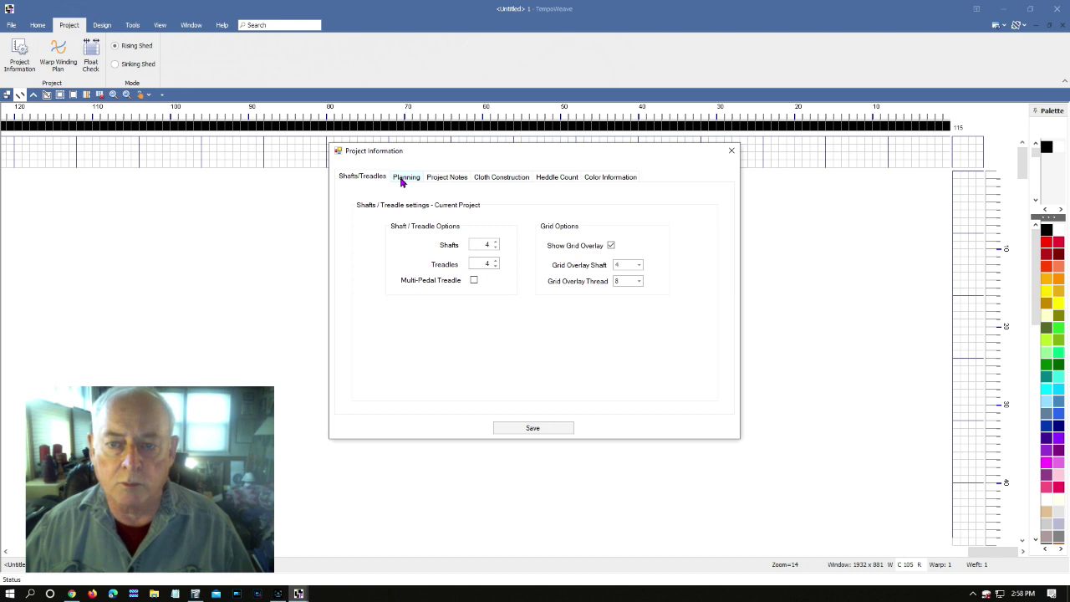
{"action": "left_click", "coordinate": [403, 179]}
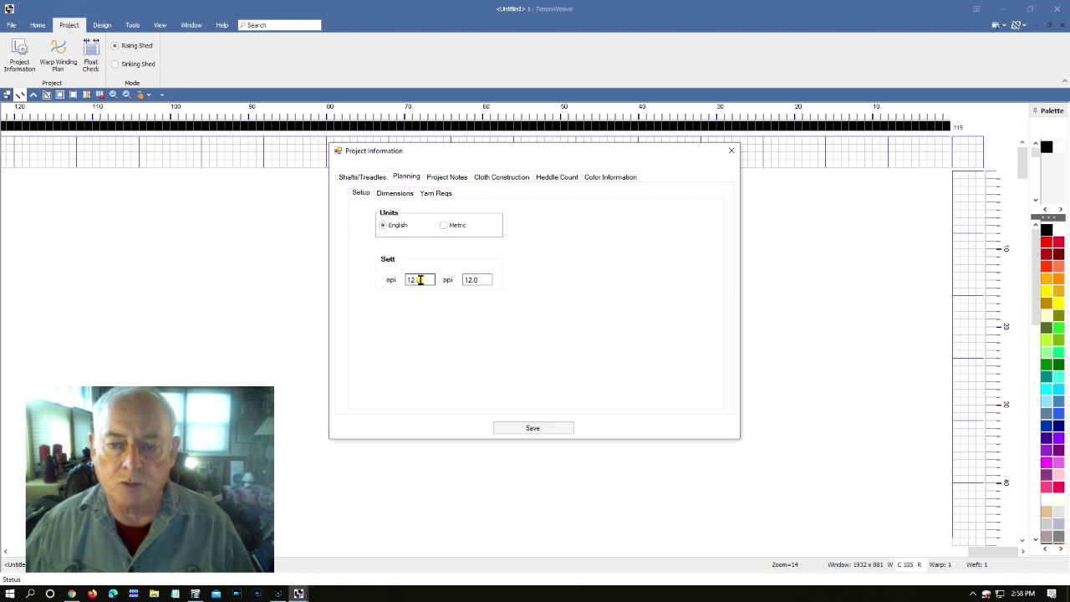
{"action": "left_click_drag", "start_coordinate": [423, 280], "coordinate": [397, 281]}
{"action": "type", "text": "20"}
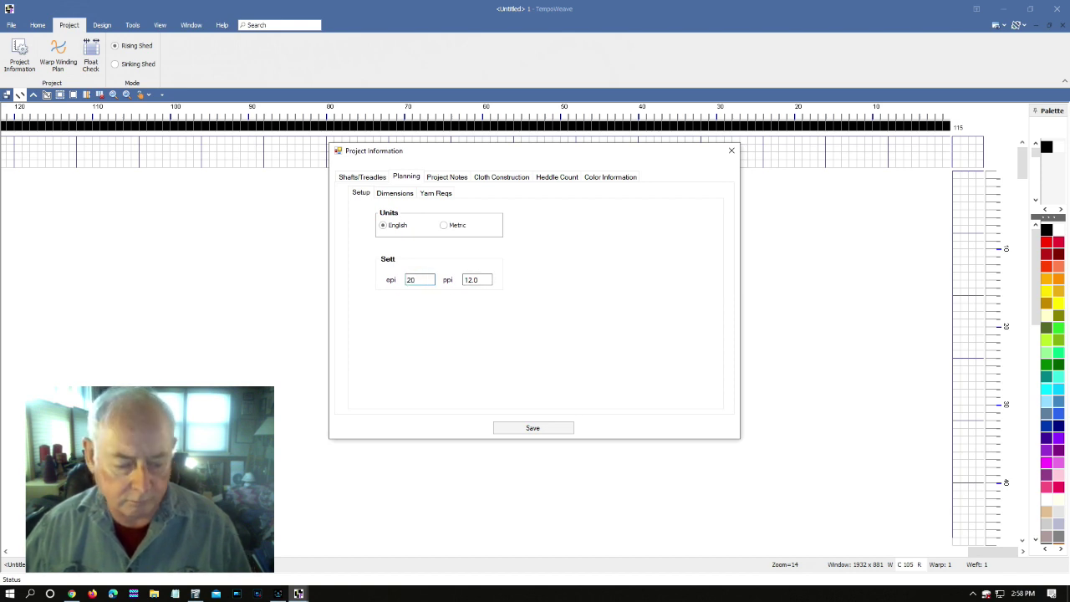
{"action": "key", "text": "Tab"}
{"action": "type", "text": "20"}
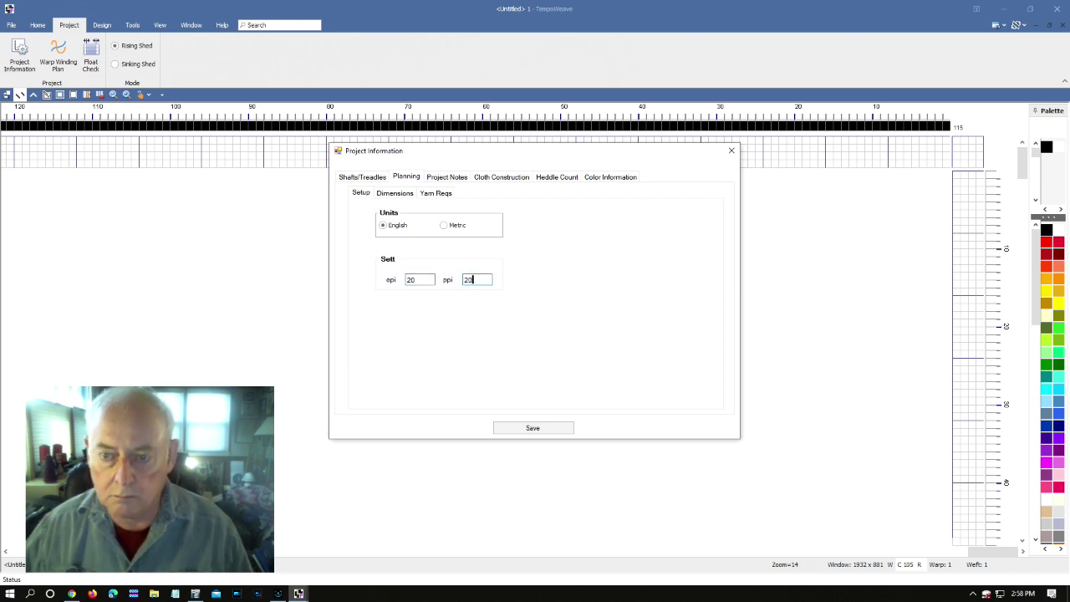
{"action": "left_click", "coordinate": [516, 428]}
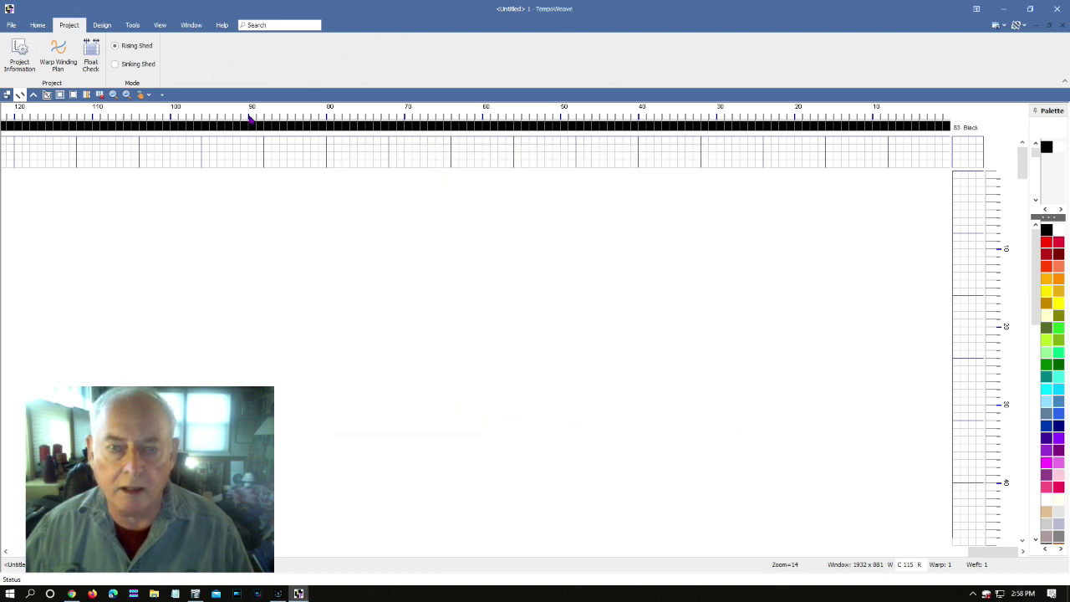
{"action": "left_click", "coordinate": [20, 59]}
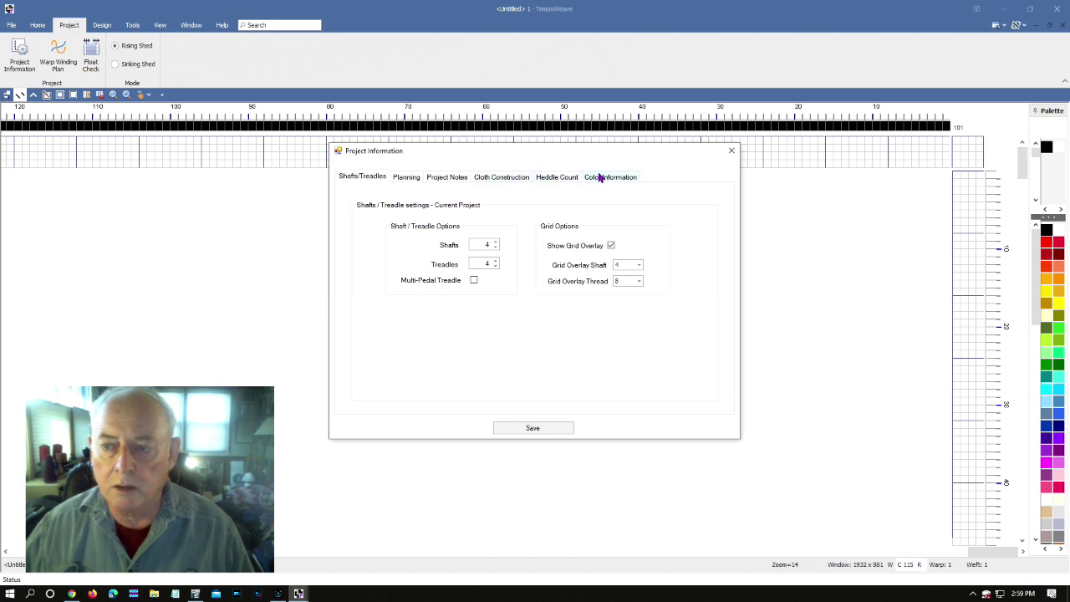
{"action": "left_click", "coordinate": [562, 179]}
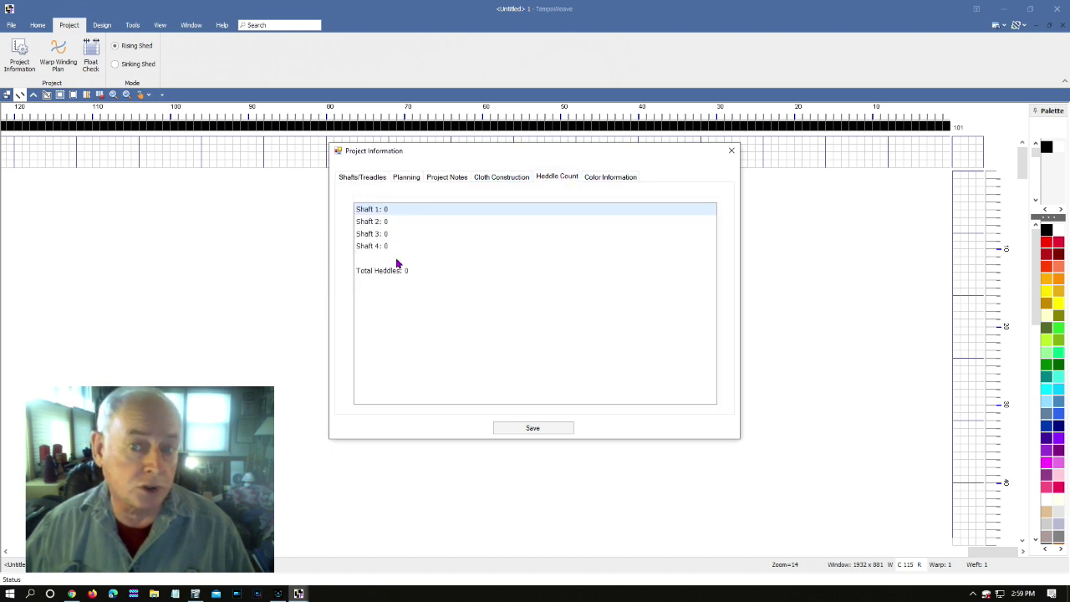
{"action": "left_click", "coordinate": [588, 178]}
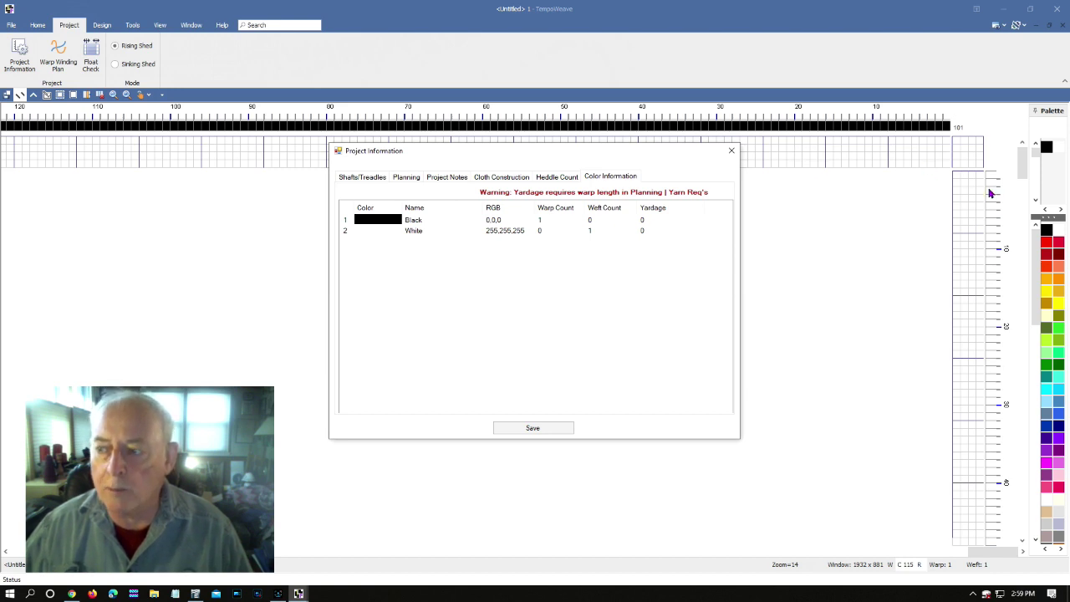
{"action": "left_click", "coordinate": [533, 429]}
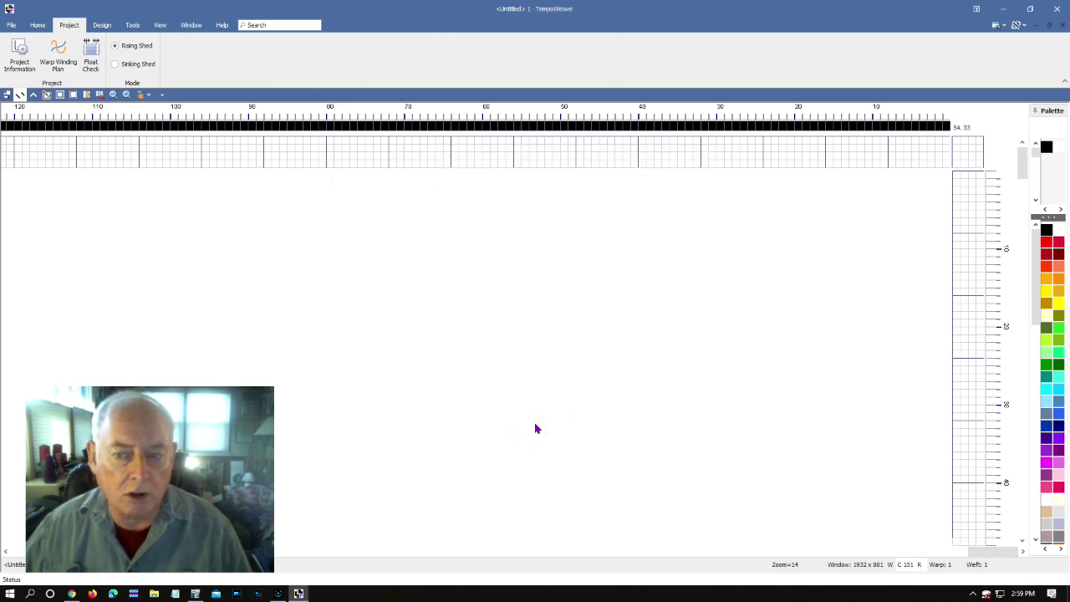
{"action": "left_click", "coordinate": [24, 96]}
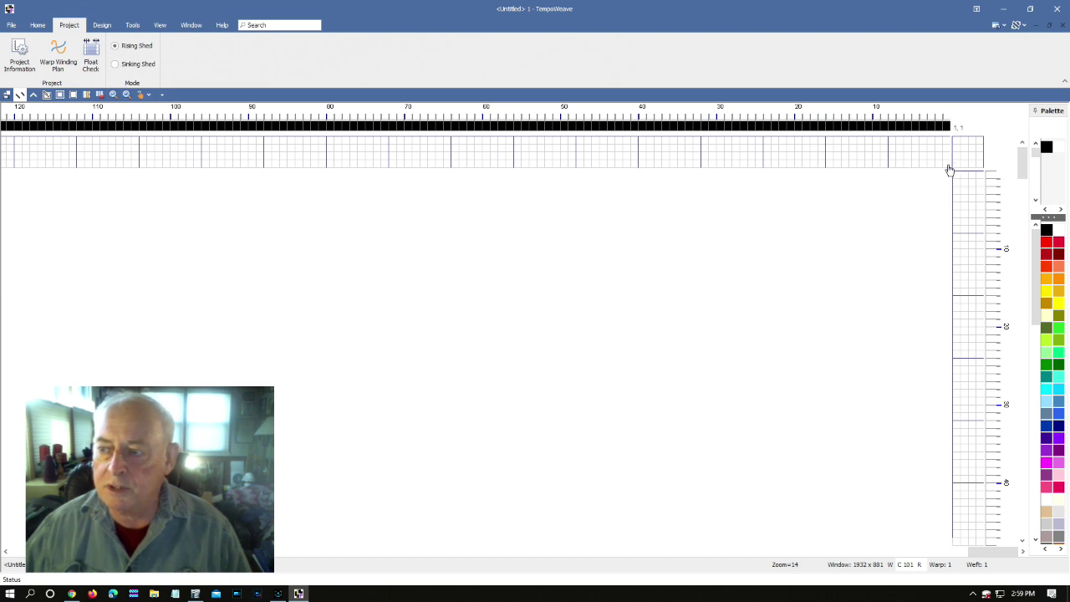
Step: Thread warp ends 1–20 in a straight 1-2-3-4 draw, with end 20 on shaft 4
{"action": "mouse_move", "coordinate": [947, 167]}
{"action": "left_mouse_down"}
{"action": "mouse_move", "coordinate": [802, 170]}
{"action": "mouse_move", "coordinate": [802, 149]}
{"action": "left_mouse_up"}
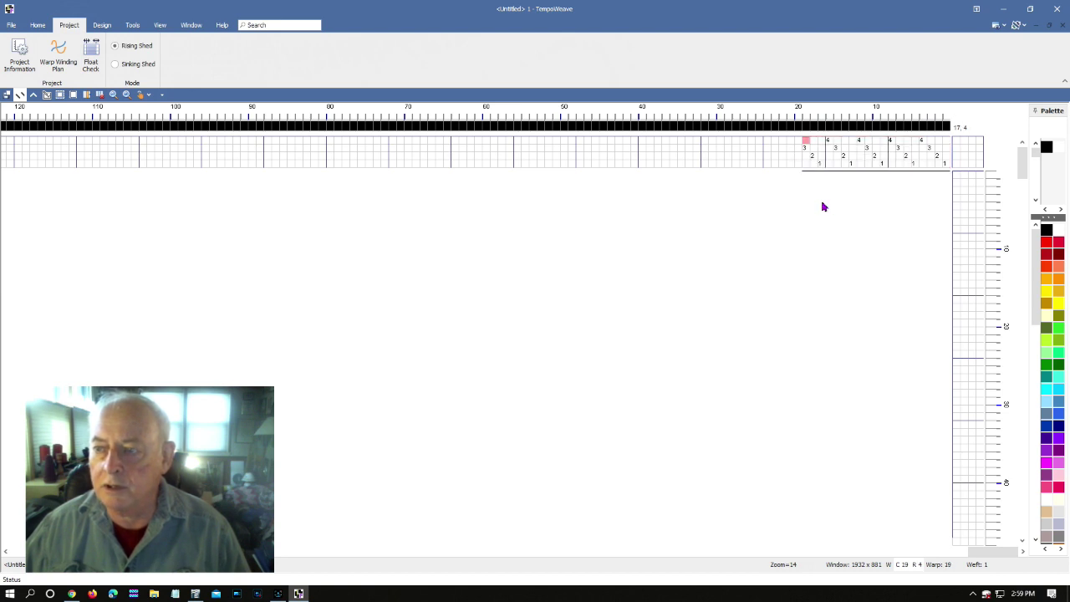
{"action": "left_click", "coordinate": [799, 142]}
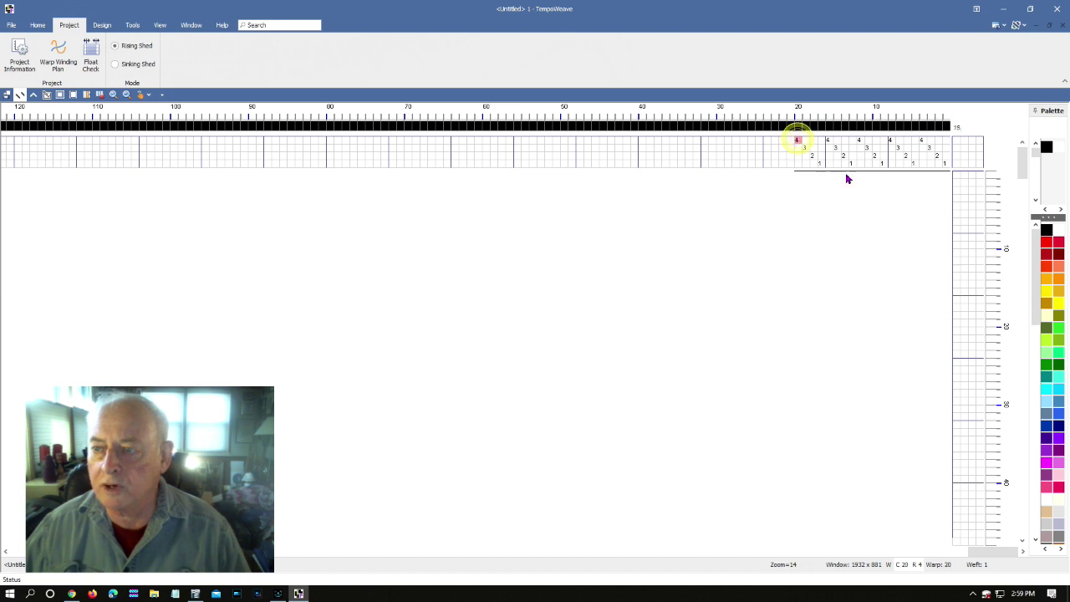
{"action": "left_click", "coordinate": [803, 148]}
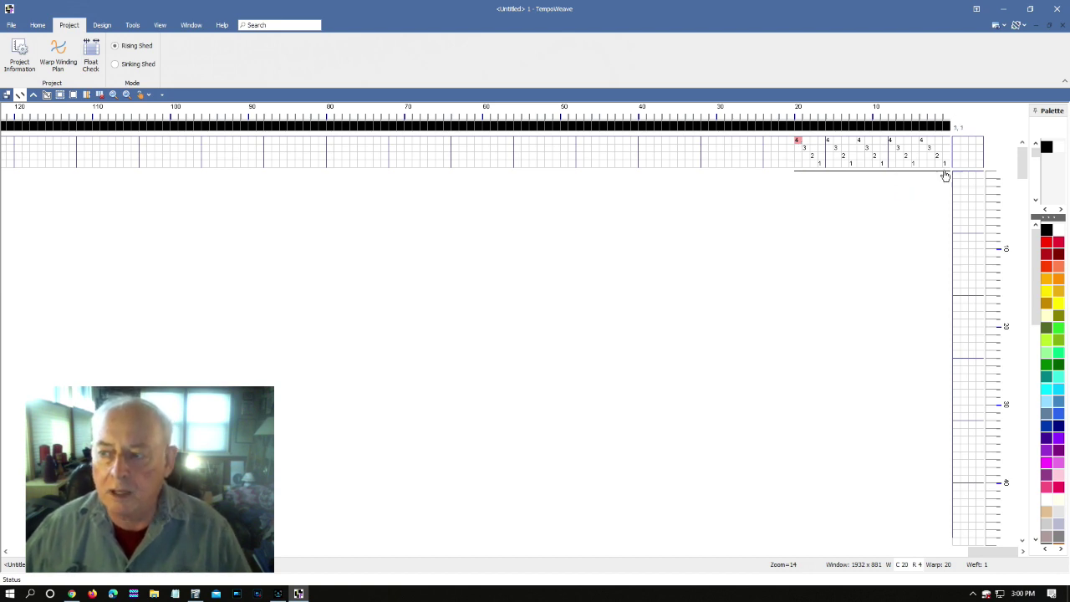
{"action": "left_click", "coordinate": [38, 25]}
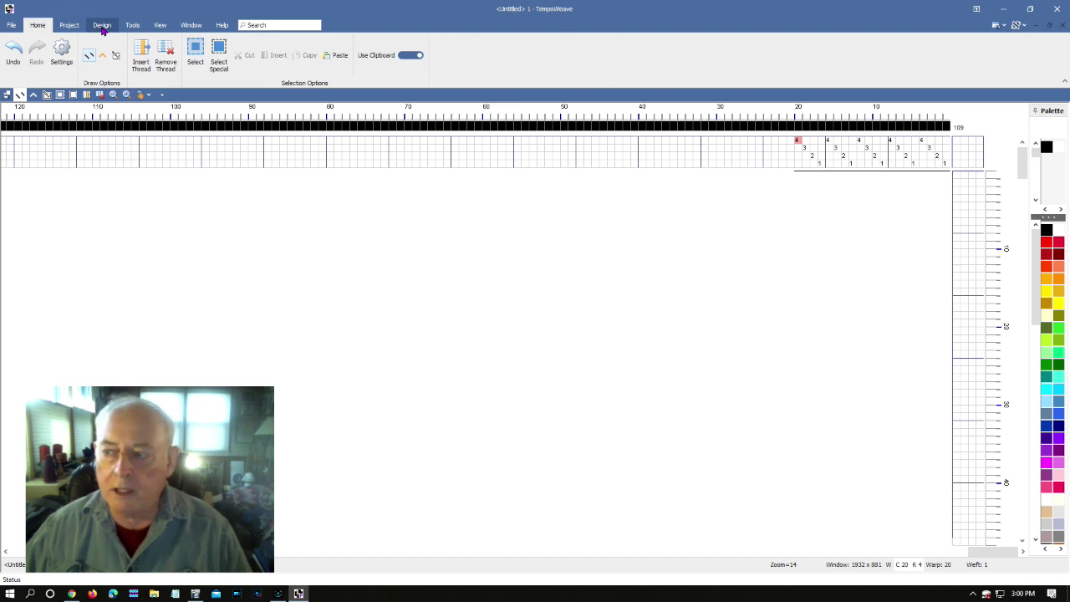
Step: Mark shaft 2 on warp end 1 and fill the threading with a Diagonal sequence
{"action": "left_click", "coordinate": [102, 25]}
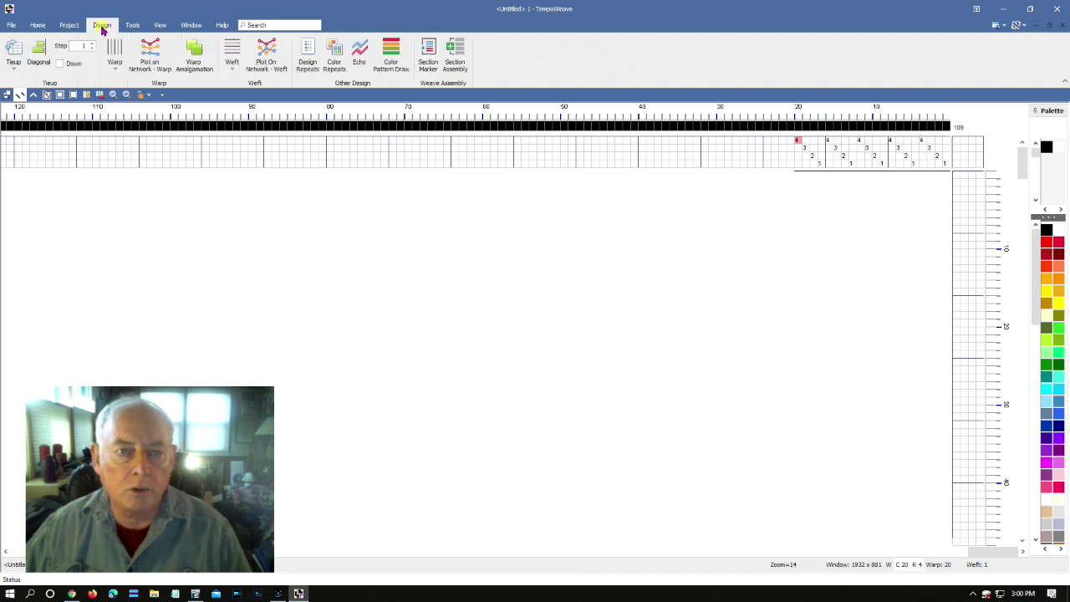
{"action": "left_click", "coordinate": [955, 157]}
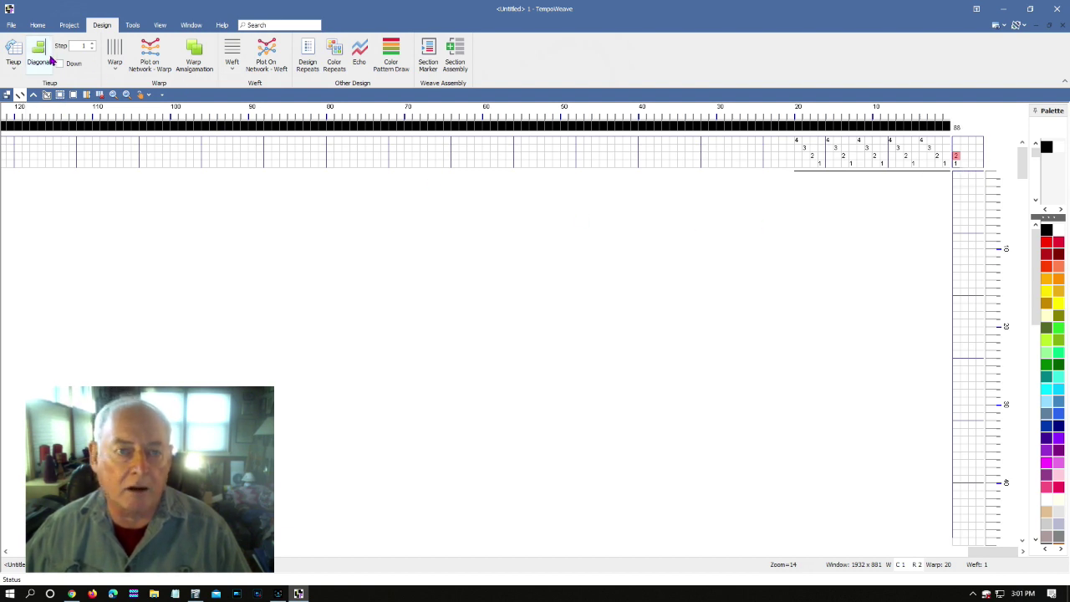
{"action": "left_click", "coordinate": [75, 26]}
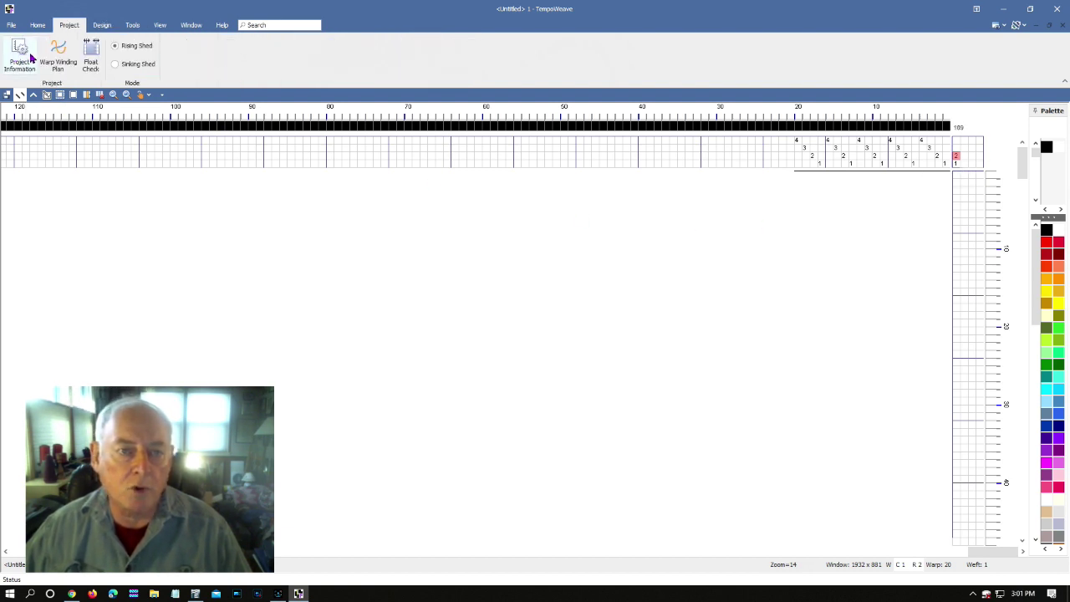
{"action": "left_click", "coordinate": [100, 25]}
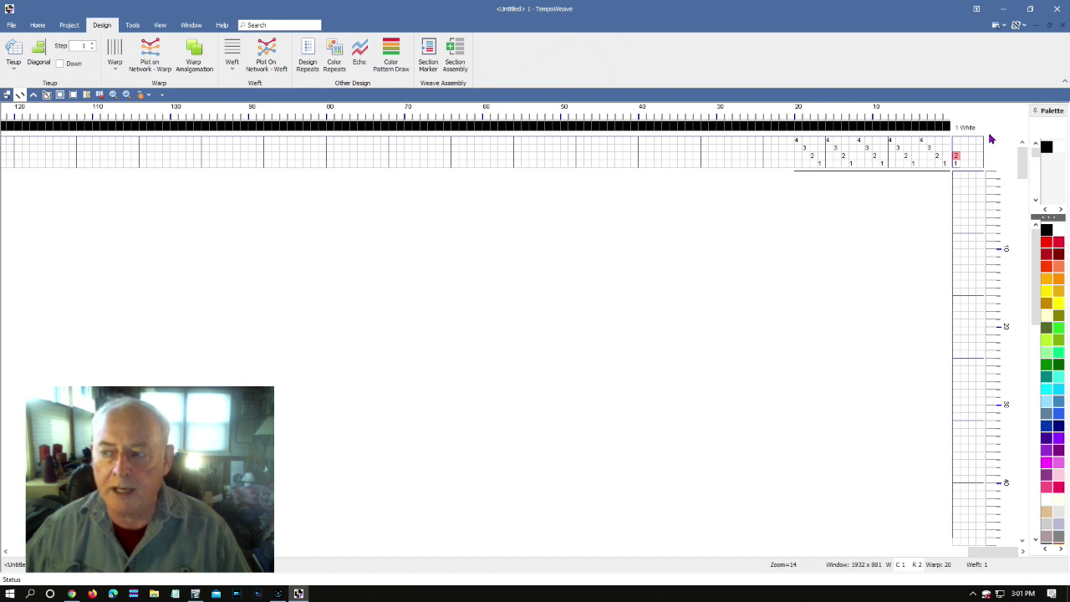
{"action": "left_click", "coordinate": [37, 51]}
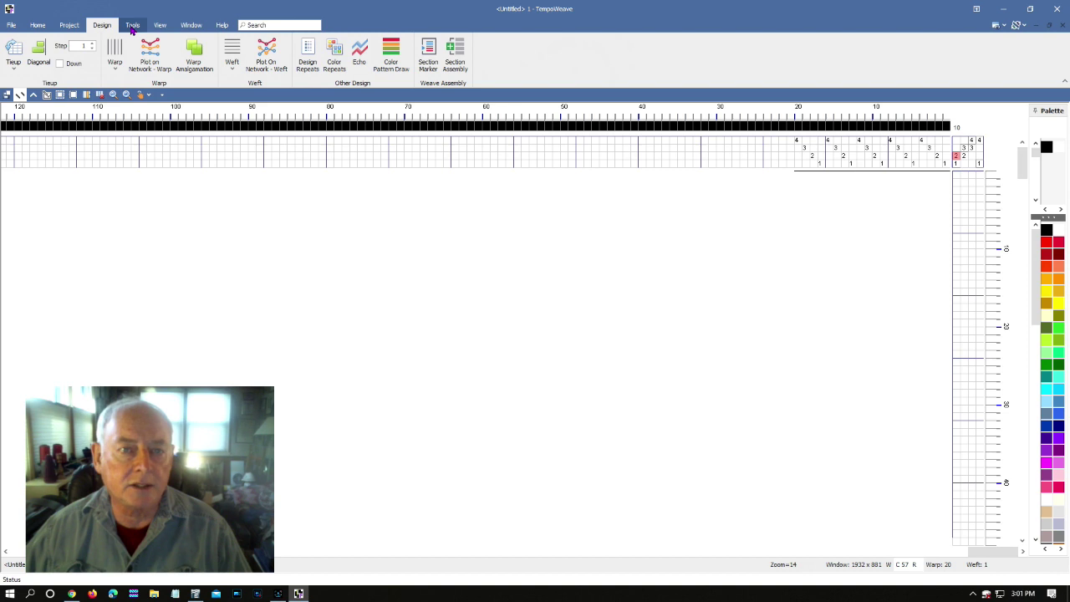
Step: Run Tromp as Writ with Structure Only, treadling a black twill over 20 picks
{"action": "left_click", "coordinate": [131, 27]}
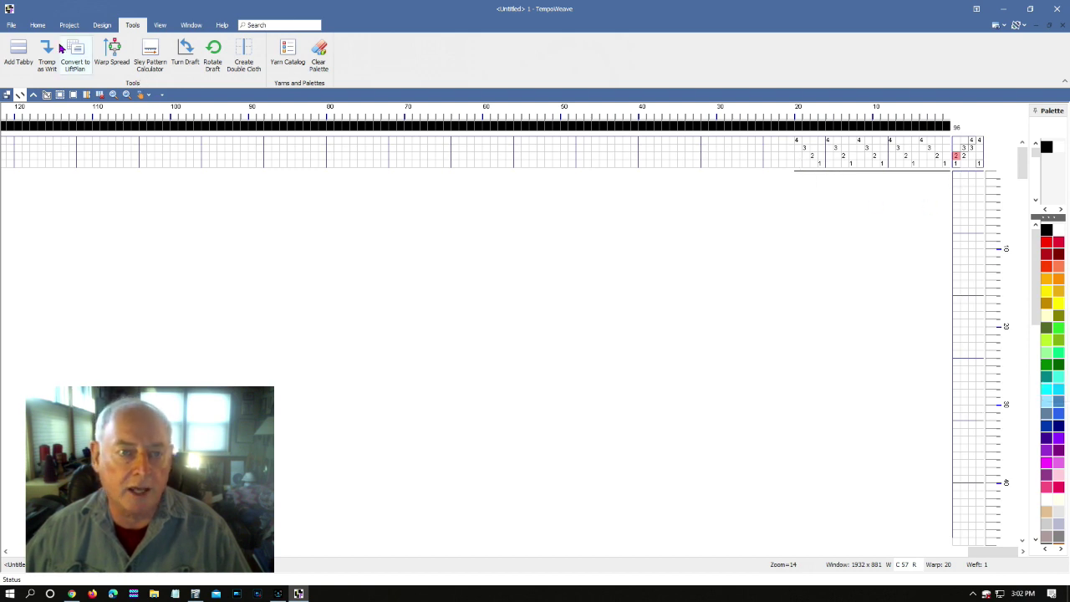
{"action": "scroll", "coordinate": [3, 25], "scroll_direction": "up", "scroll_amount": 1}
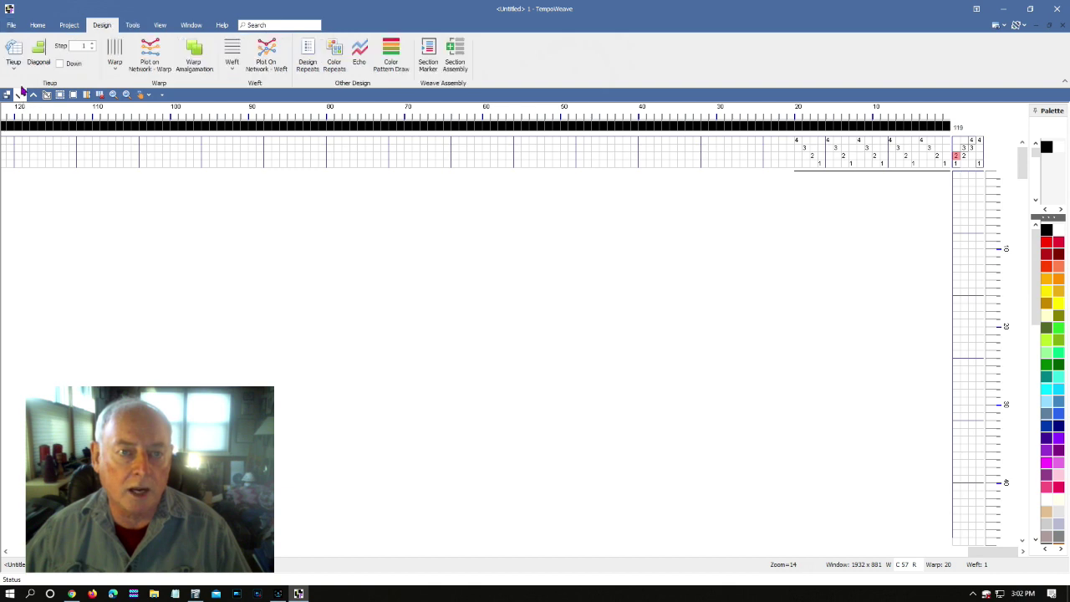
{"action": "left_click", "coordinate": [127, 28]}
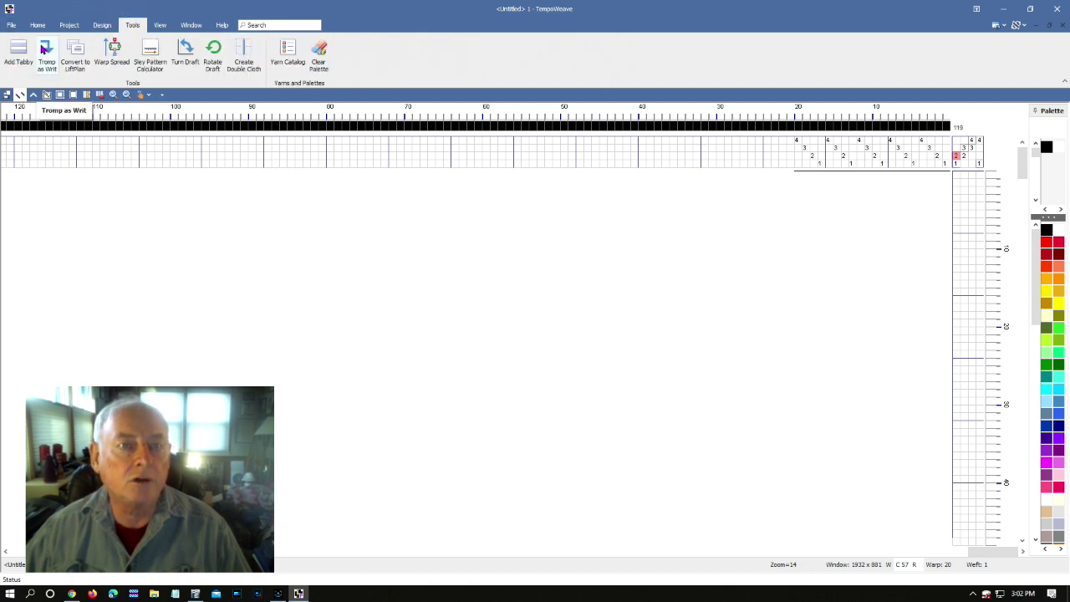
{"action": "left_click", "coordinate": [44, 52]}
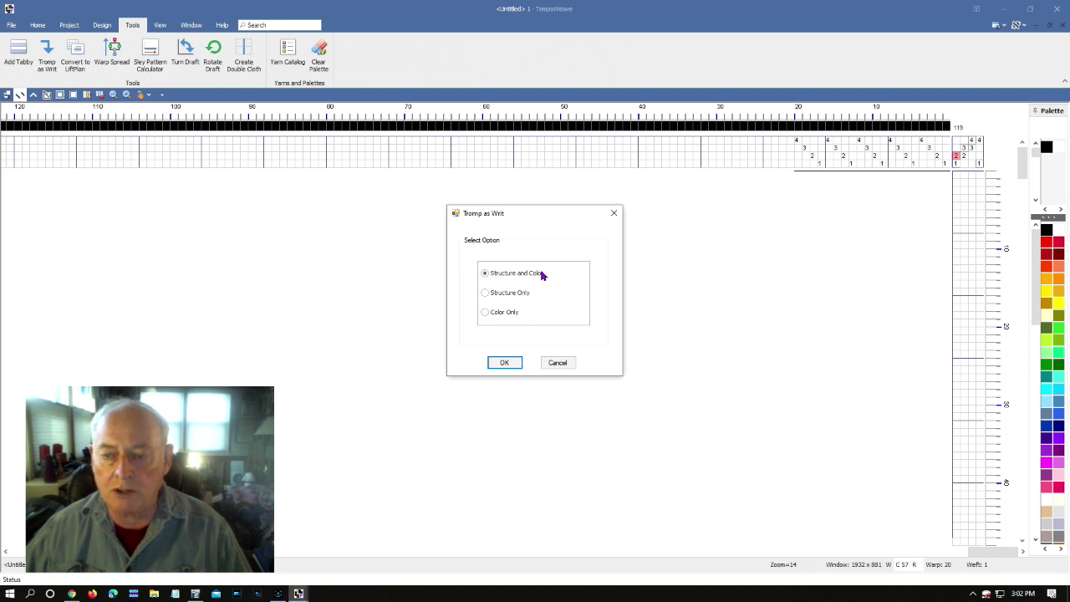
{"action": "left_click", "coordinate": [485, 294]}
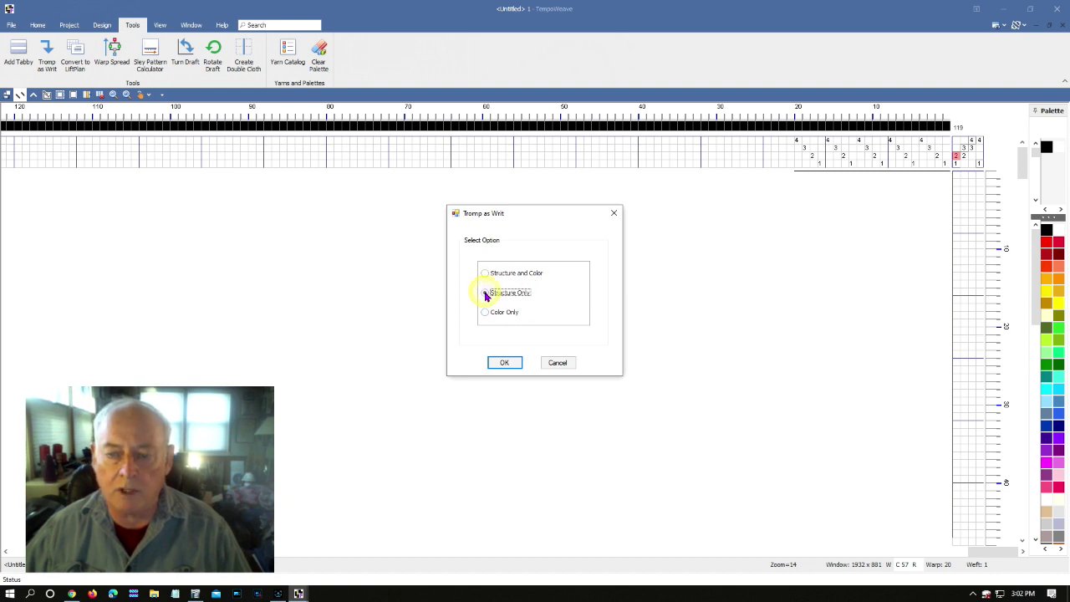
{"action": "left_click", "coordinate": [503, 363]}
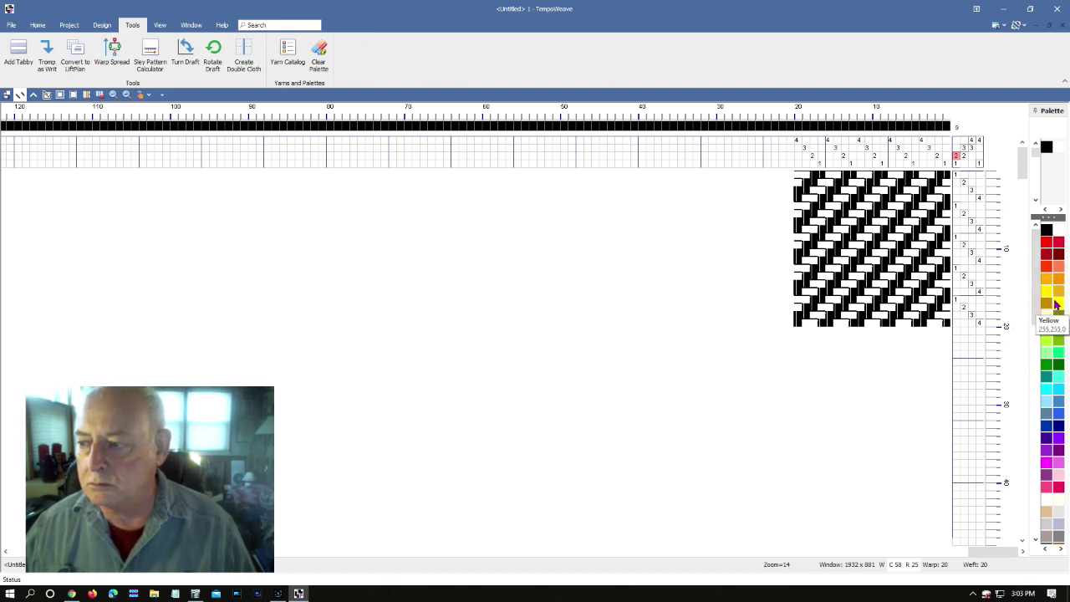
Step: Stripe the 20 warp ends yellow, Green Spring, Deep Sky cyan and Fuchsia on the warp colour bar
{"action": "left_click", "coordinate": [1057, 304]}
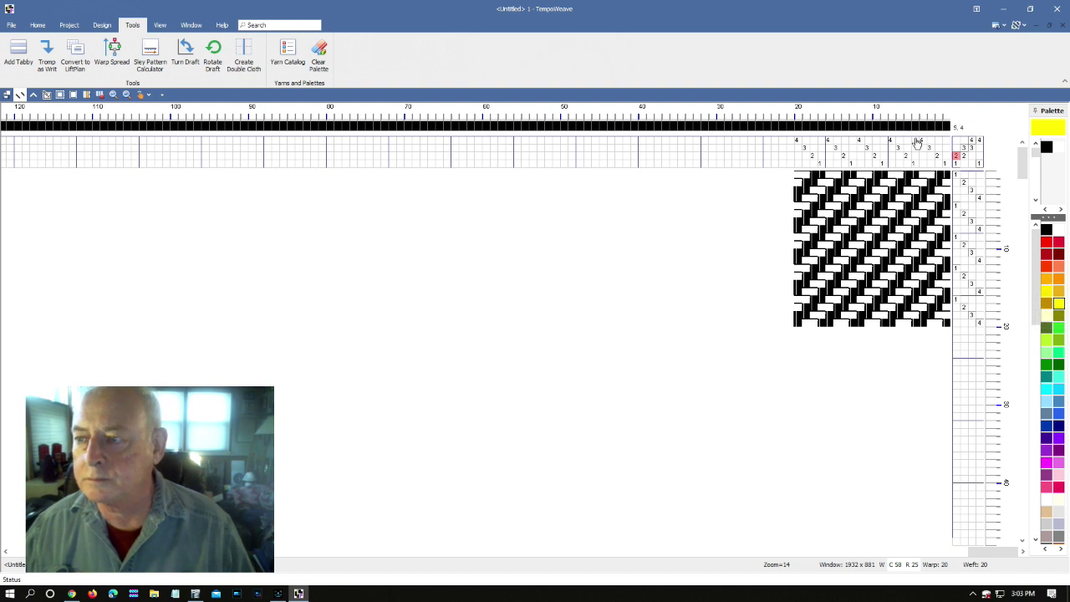
{"action": "left_click", "coordinate": [915, 122]}
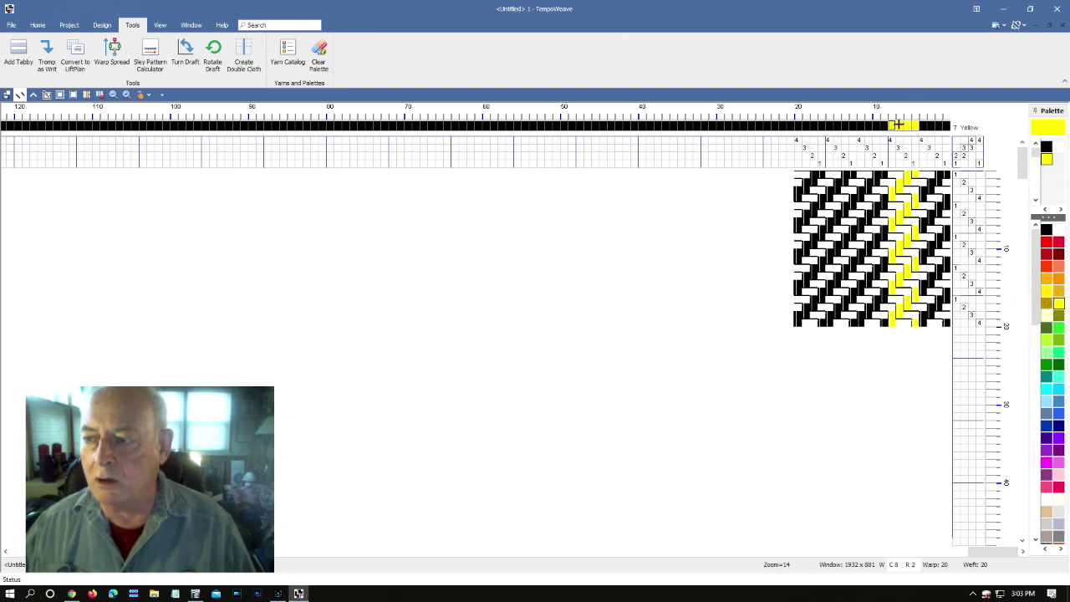
{"action": "left_click", "coordinate": [1058, 356]}
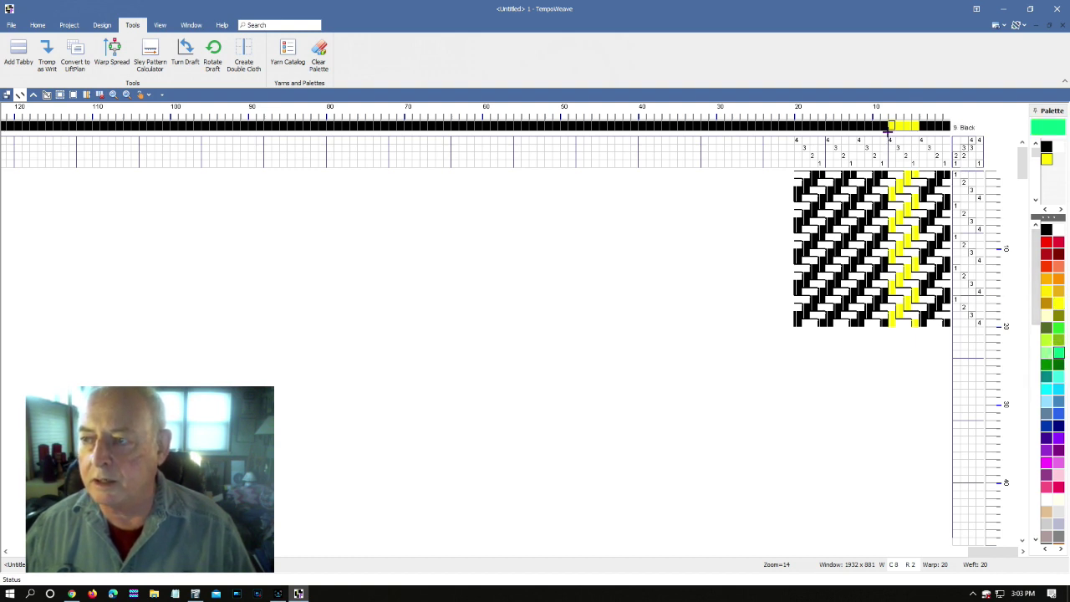
{"action": "left_click_drag", "start_coordinate": [884, 125], "coordinate": [859, 127]}
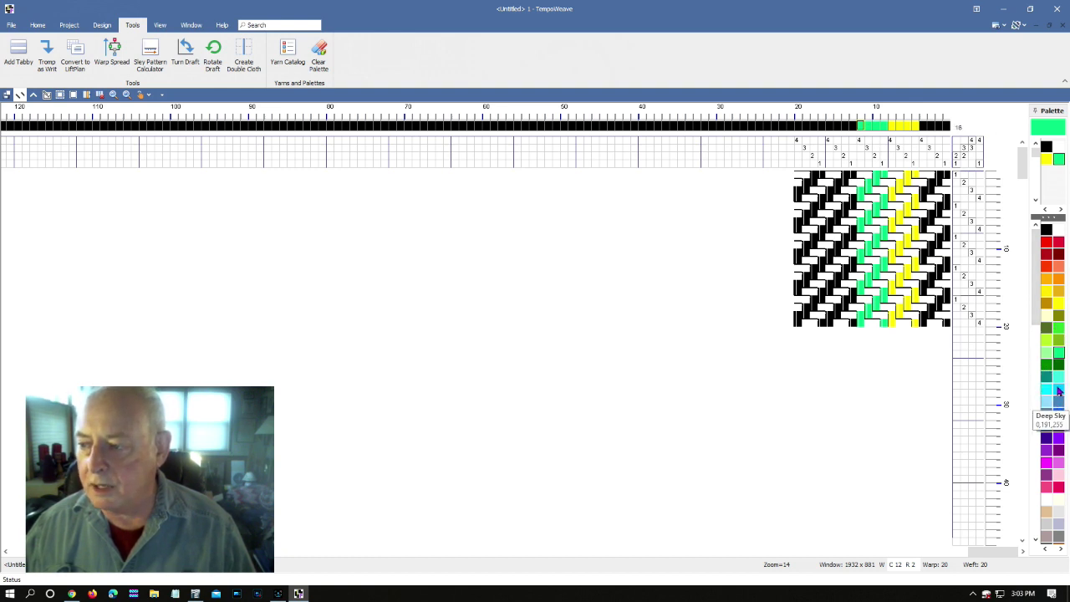
{"action": "left_click", "coordinate": [1054, 390]}
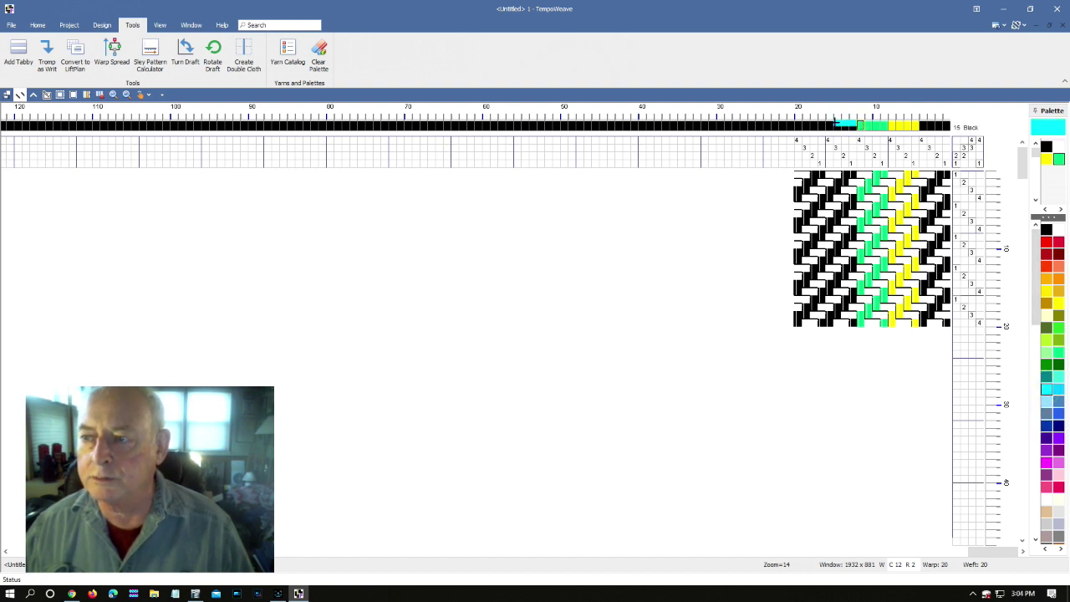
{"action": "left_click_drag", "start_coordinate": [836, 124], "coordinate": [828, 124]}
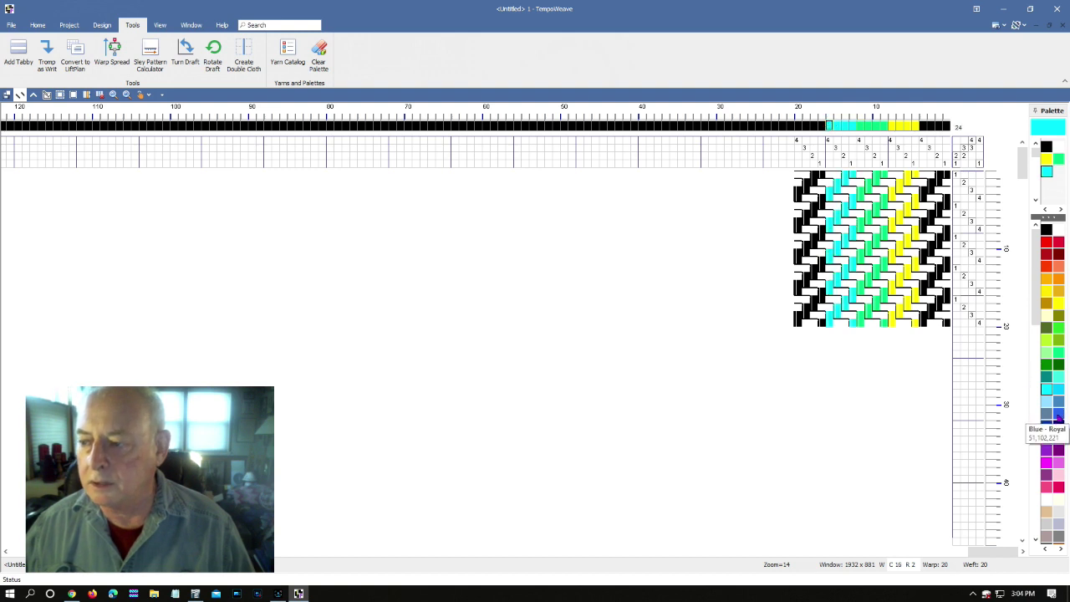
{"action": "left_click", "coordinate": [1045, 464]}
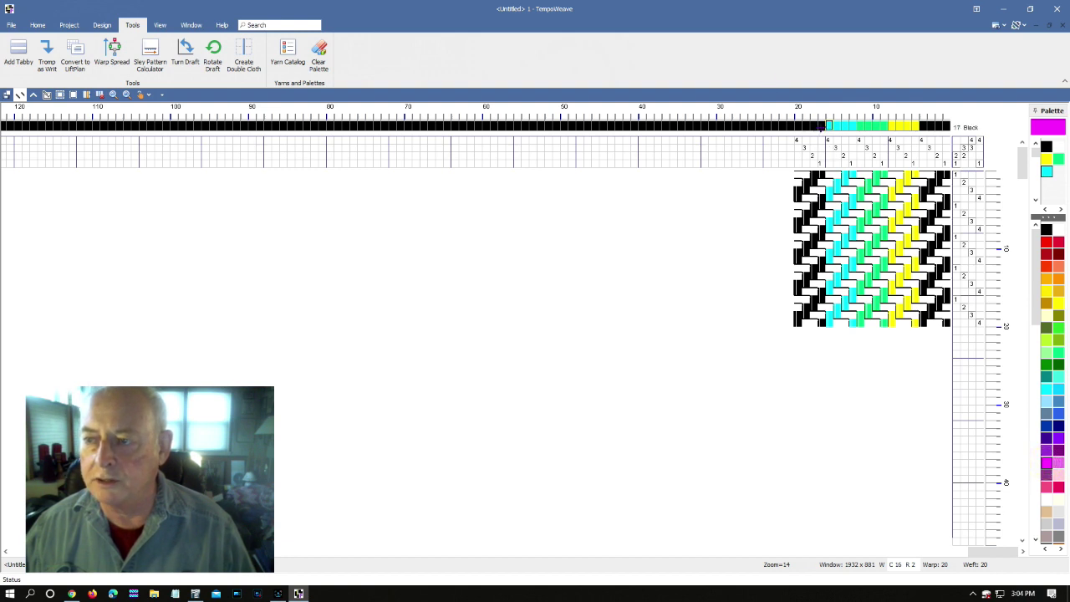
{"action": "left_click_drag", "start_coordinate": [826, 125], "coordinate": [796, 127]}
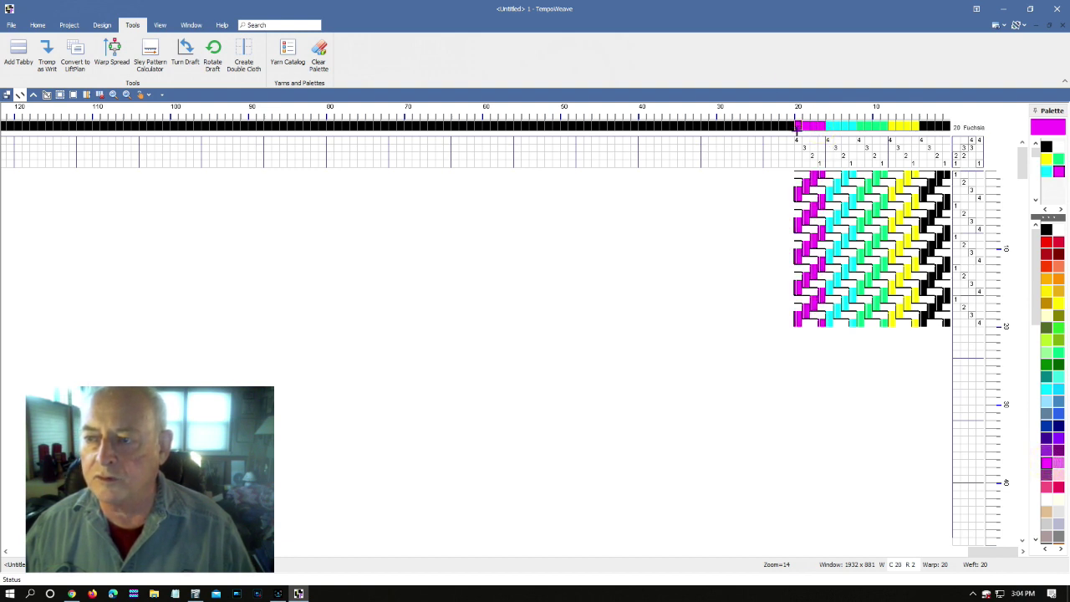
Step: Paint weft picks 1 to 20 red down the weft colour column
{"action": "left_click", "coordinate": [1047, 244]}
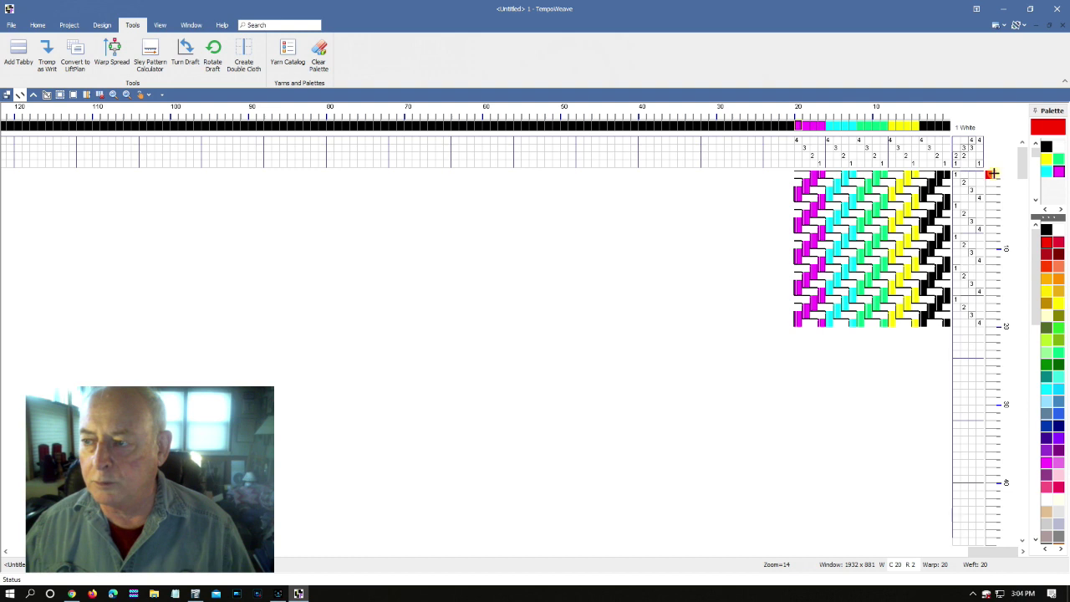
{"action": "left_click_drag", "start_coordinate": [992, 173], "coordinate": [993, 323]}
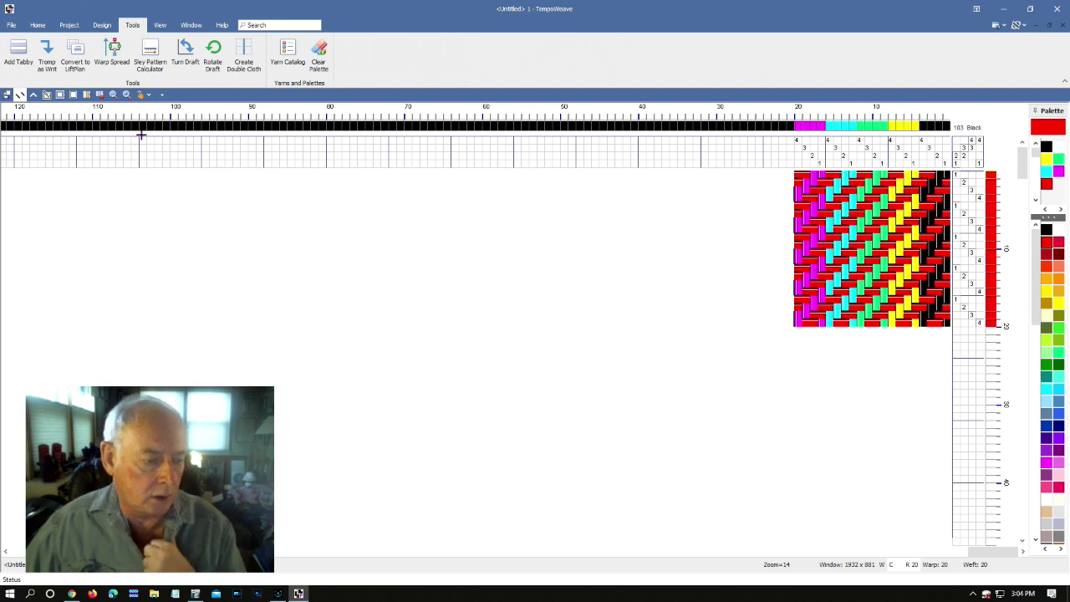
{"action": "left_click", "coordinate": [96, 25]}
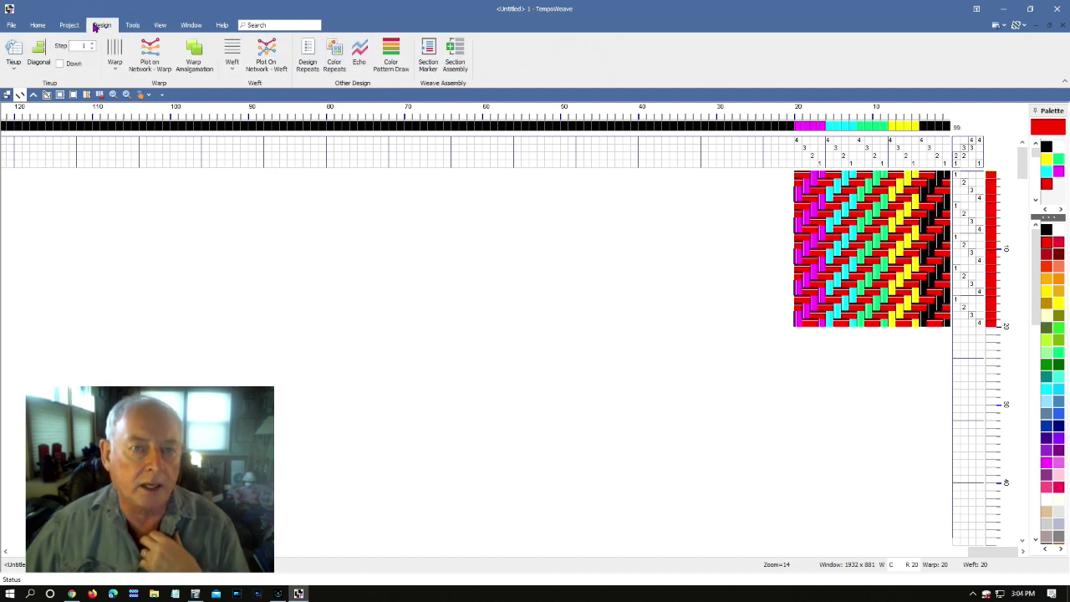
Step: In Warp Repeat's Quick Repeat, repeat the entire warp with colour 5 times for 120 threads
{"action": "left_click", "coordinate": [97, 25]}
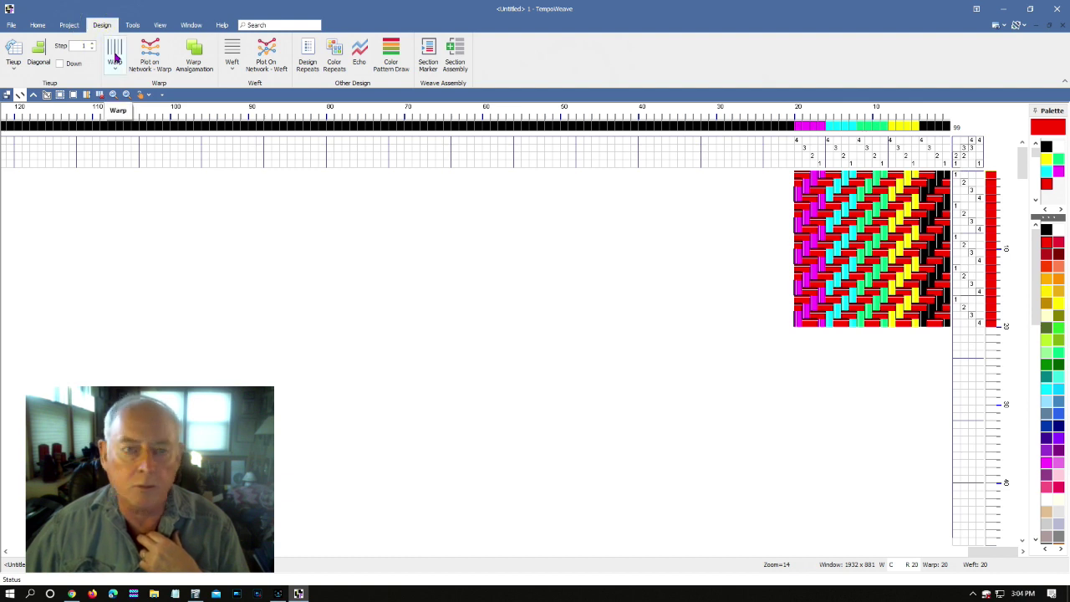
{"action": "left_click", "coordinate": [115, 57]}
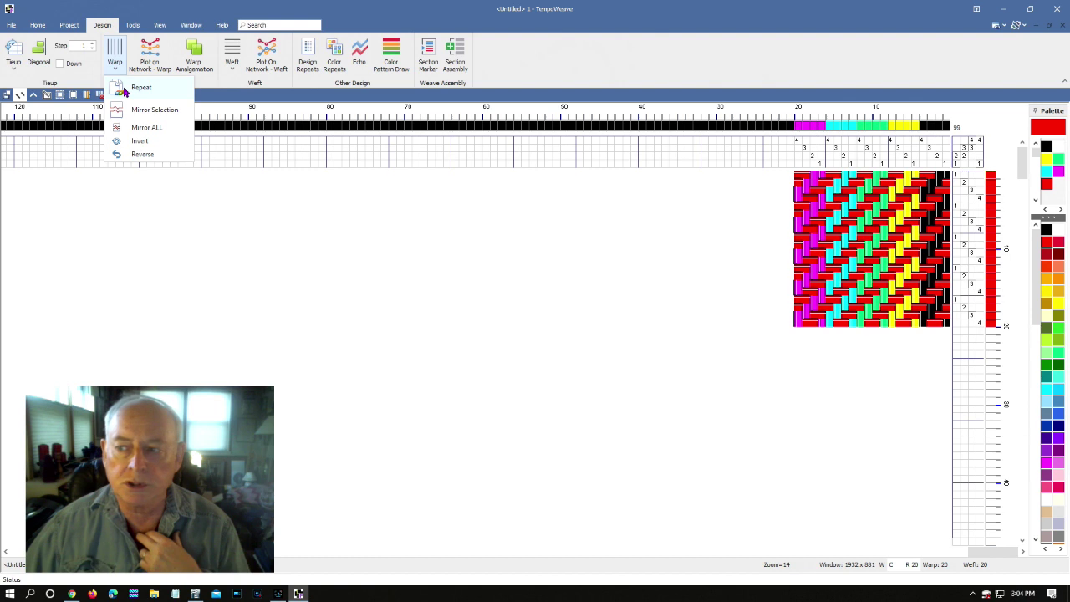
{"action": "left_click", "coordinate": [126, 88]}
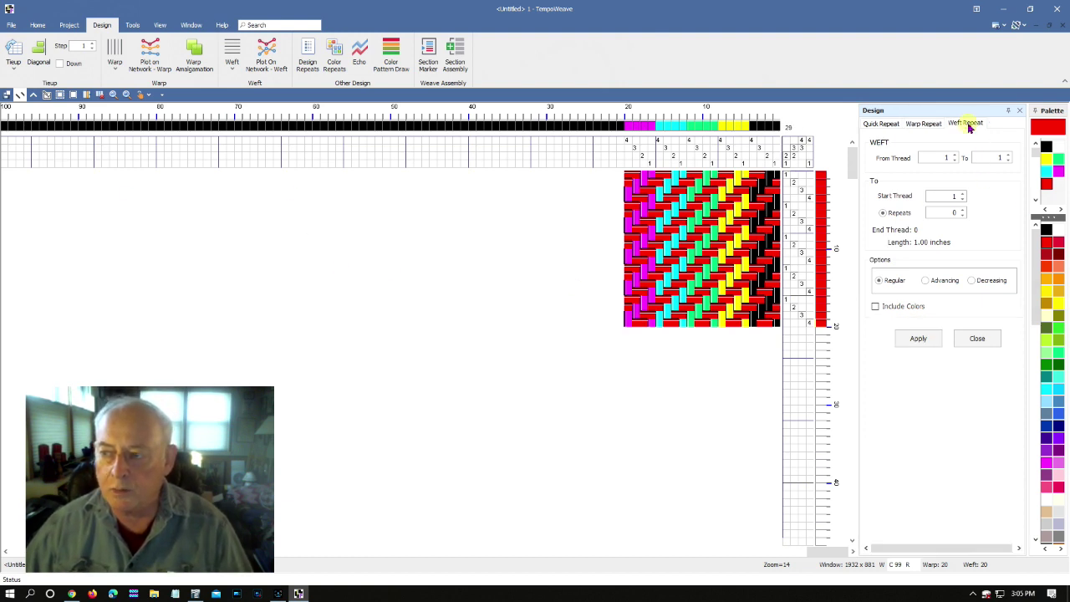
{"action": "left_click", "coordinate": [873, 124]}
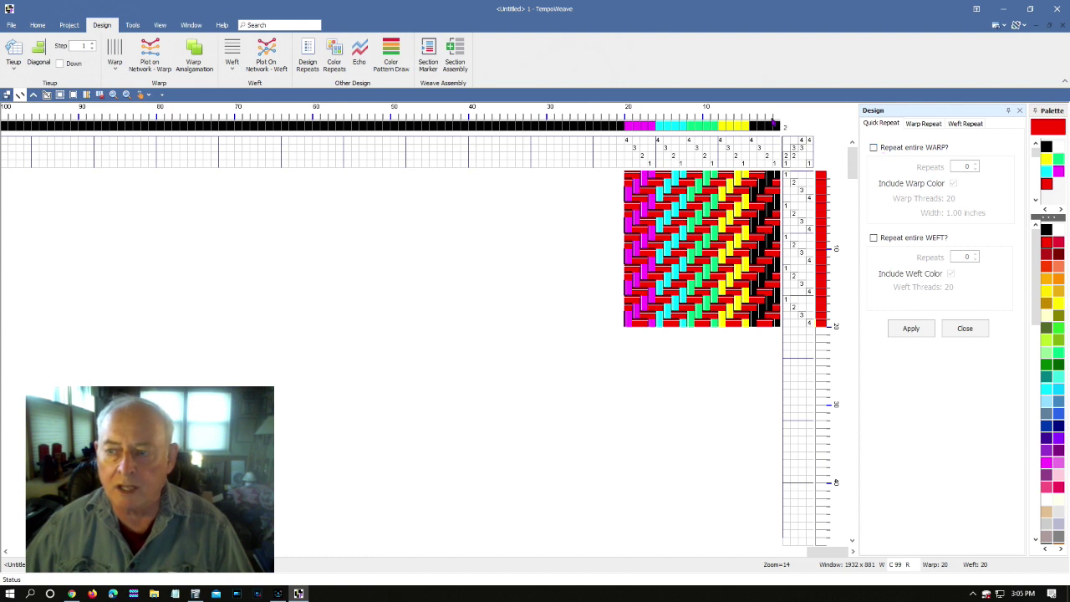
{"action": "left_click", "coordinate": [873, 148]}
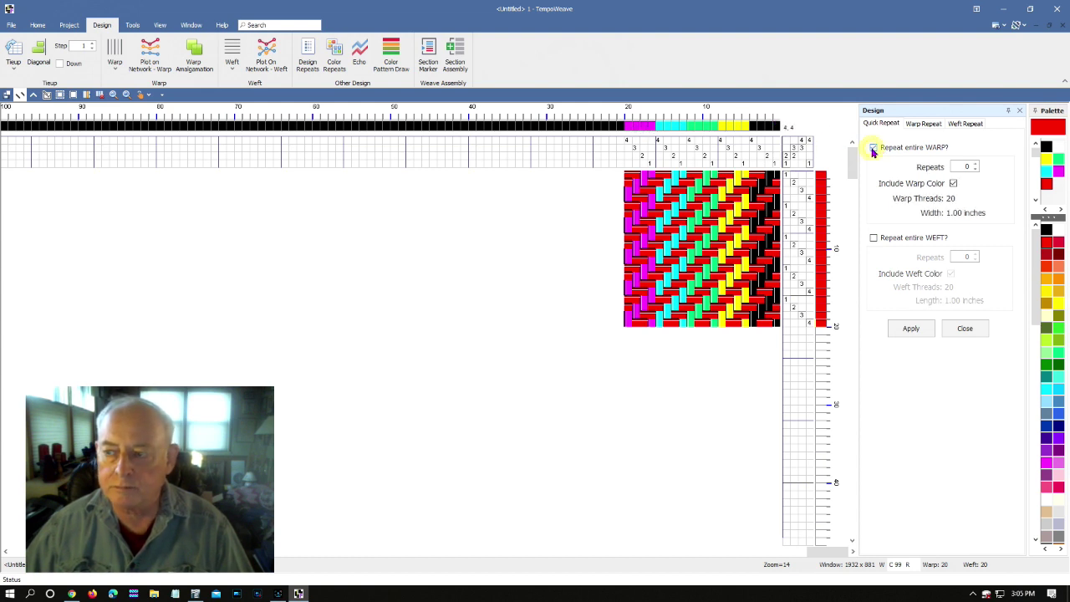
{"action": "left_click", "coordinate": [967, 166]}
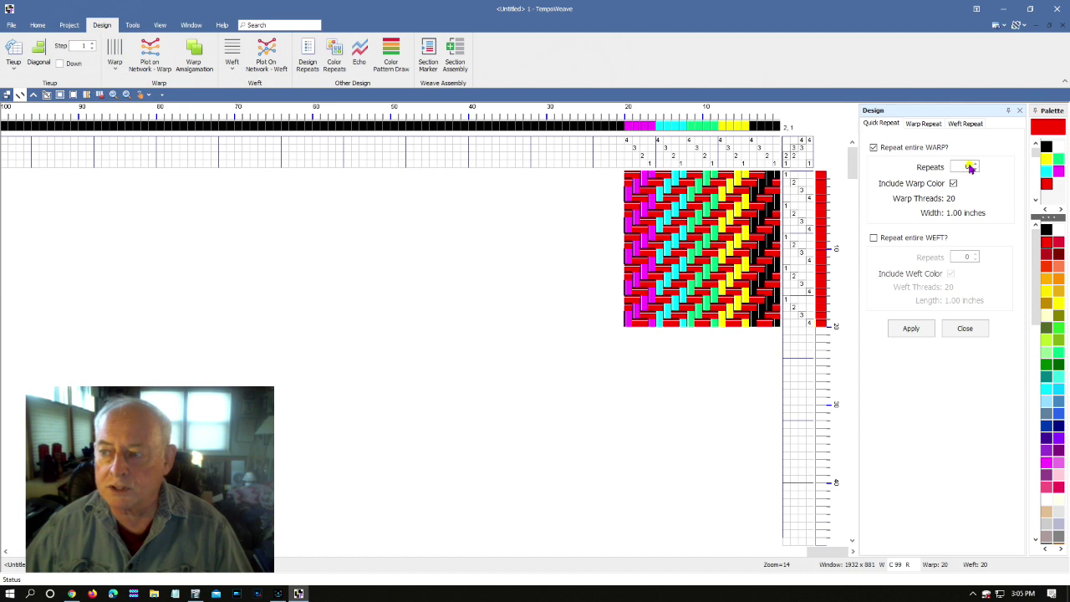
{"action": "left_click", "coordinate": [974, 165]}
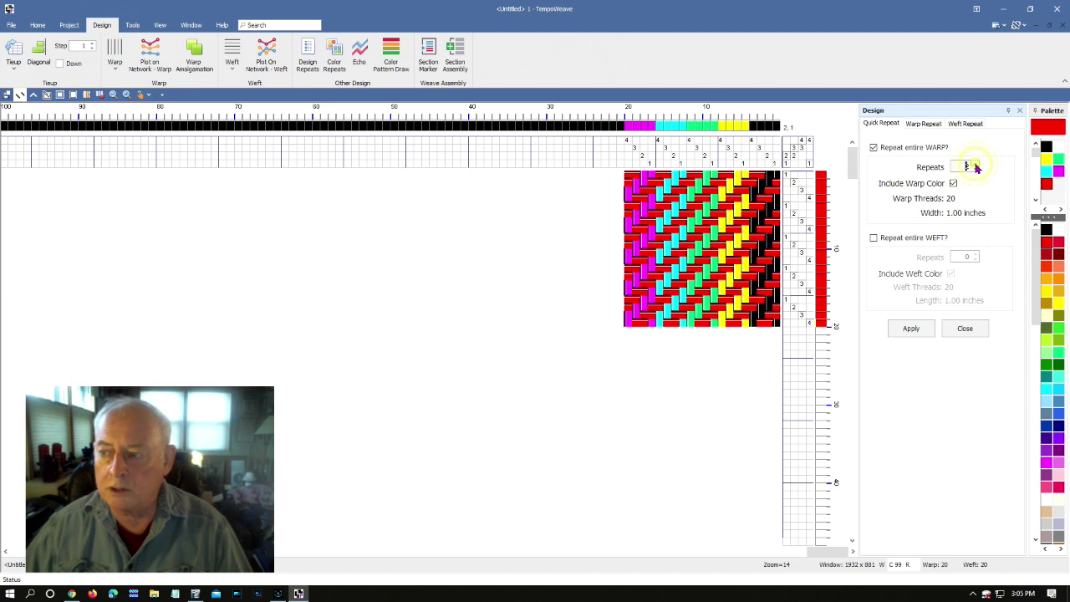
{"action": "left_click", "coordinate": [975, 165]}
{"action": "left_click", "coordinate": [975, 165]}
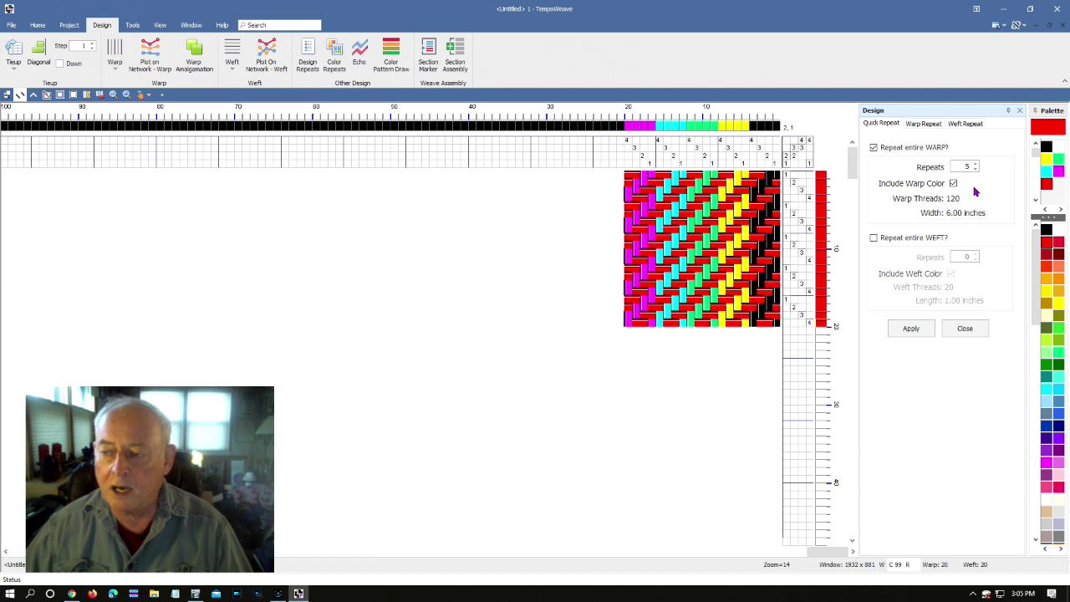
{"action": "left_click", "coordinate": [917, 332]}
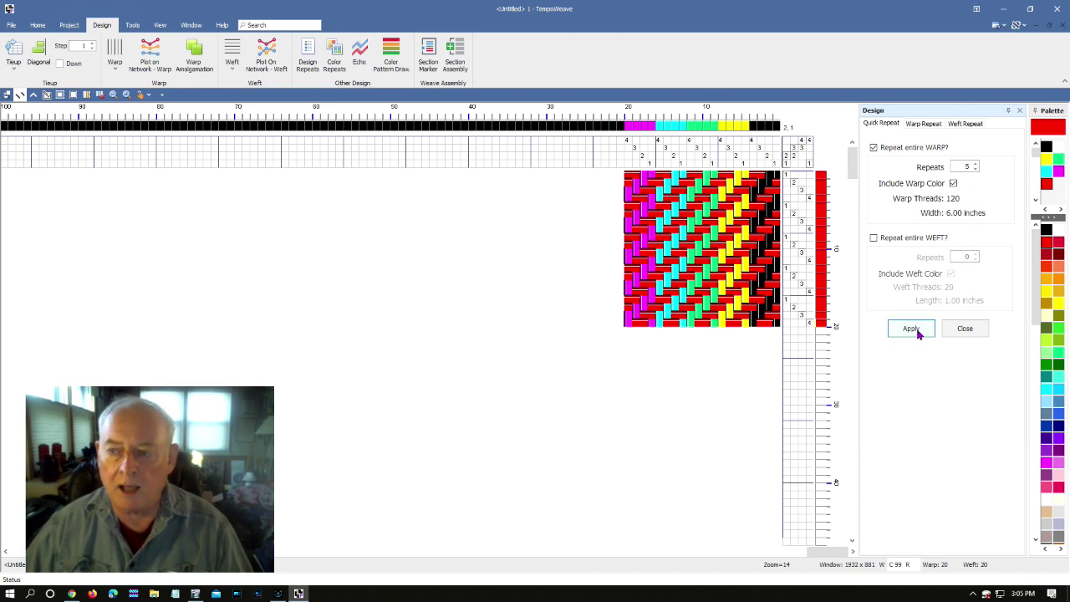
Step: Apply the 5× warp repeat for 120 ends and zoom out to view the whole draft
{"action": "left_click", "coordinate": [917, 332]}
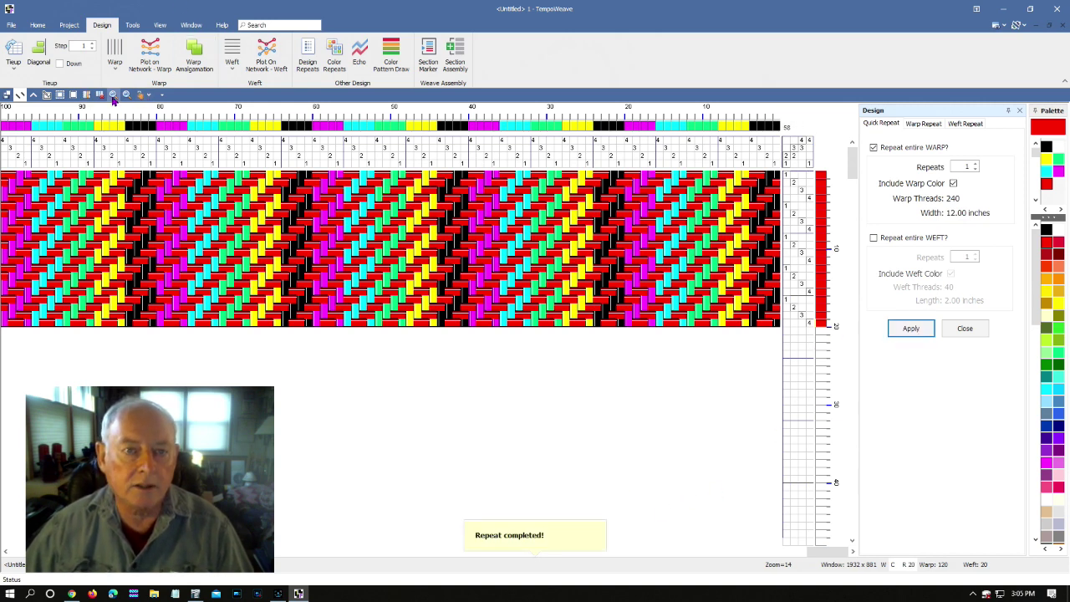
{"action": "left_click", "coordinate": [112, 96]}
{"action": "left_click", "coordinate": [113, 96]}
{"action": "left_click", "coordinate": [113, 95]}
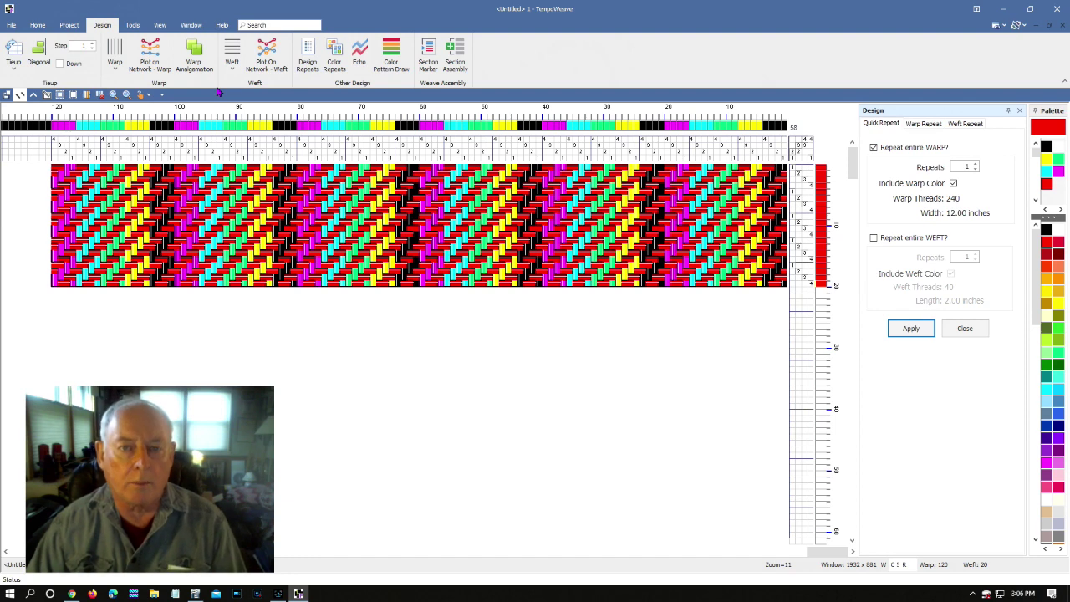
{"action": "scroll", "coordinate": [218, 91], "scroll_direction": "up", "scroll_amount": 2}
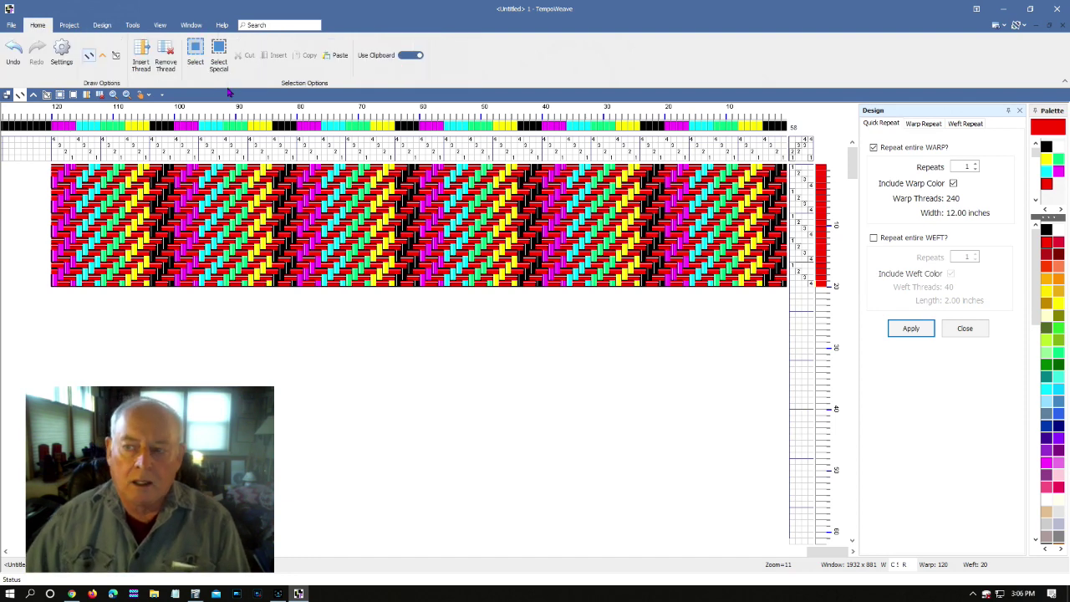
{"action": "left_click", "coordinate": [69, 25]}
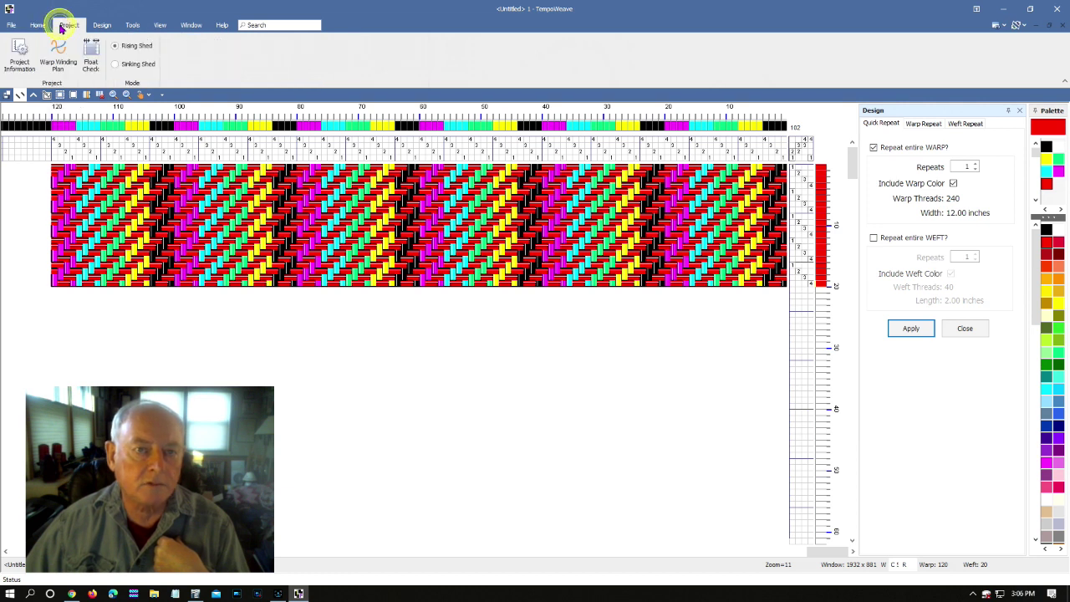
Step: Open the Warp Winding Plan preview, enlarged and moved higher on screen
{"action": "left_click", "coordinate": [68, 73]}
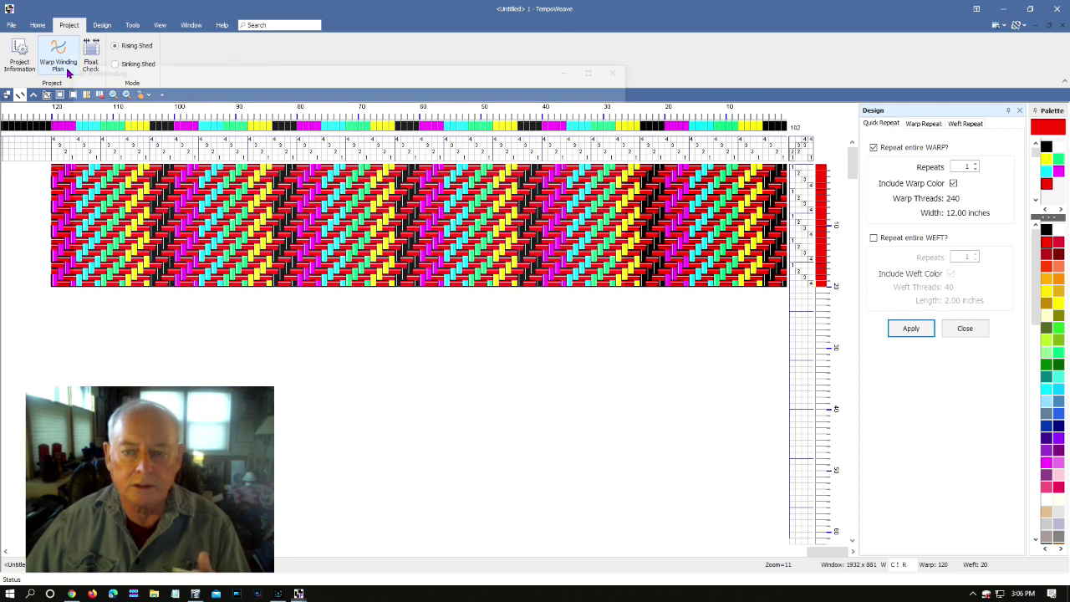
{"action": "left_click_drag", "start_coordinate": [635, 424], "coordinate": [746, 558]}
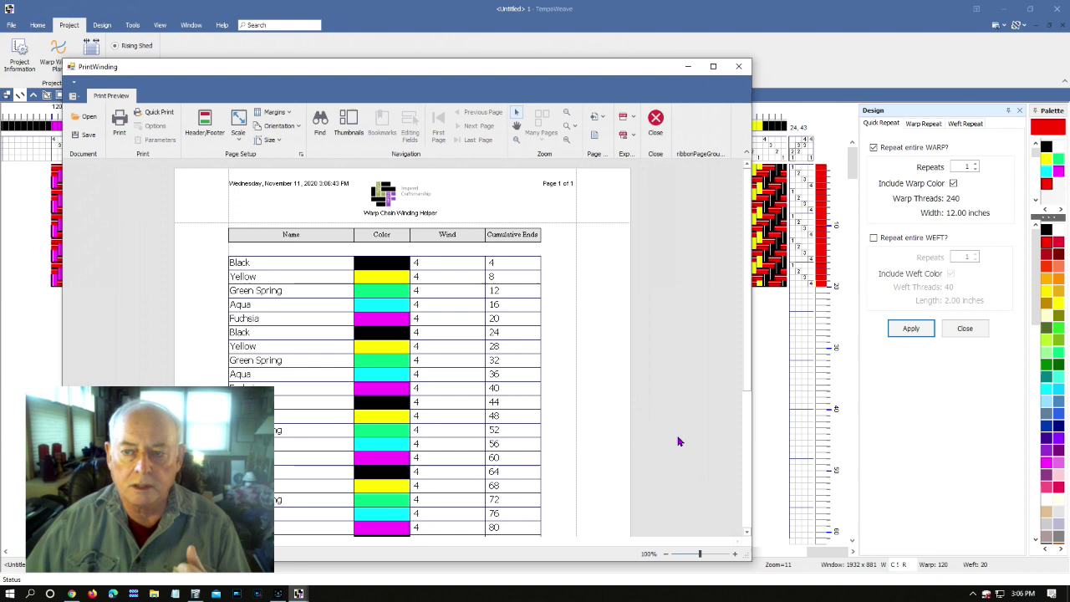
{"action": "left_click_drag", "start_coordinate": [527, 72], "coordinate": [547, 35]}
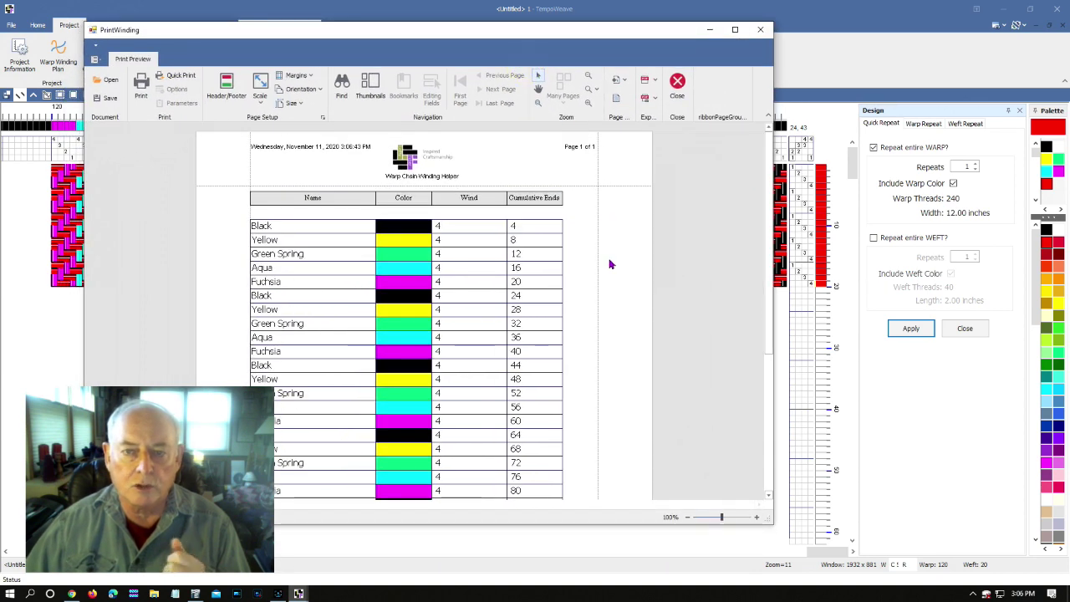
Step: Review each colour's 4-end winds and cumulative ends up to 120, then close the preview
{"action": "scroll", "coordinate": [544, 266], "scroll_direction": "down", "scroll_amount": 1}
{"action": "scroll", "coordinate": [418, 235], "scroll_direction": "up", "scroll_amount": 1}
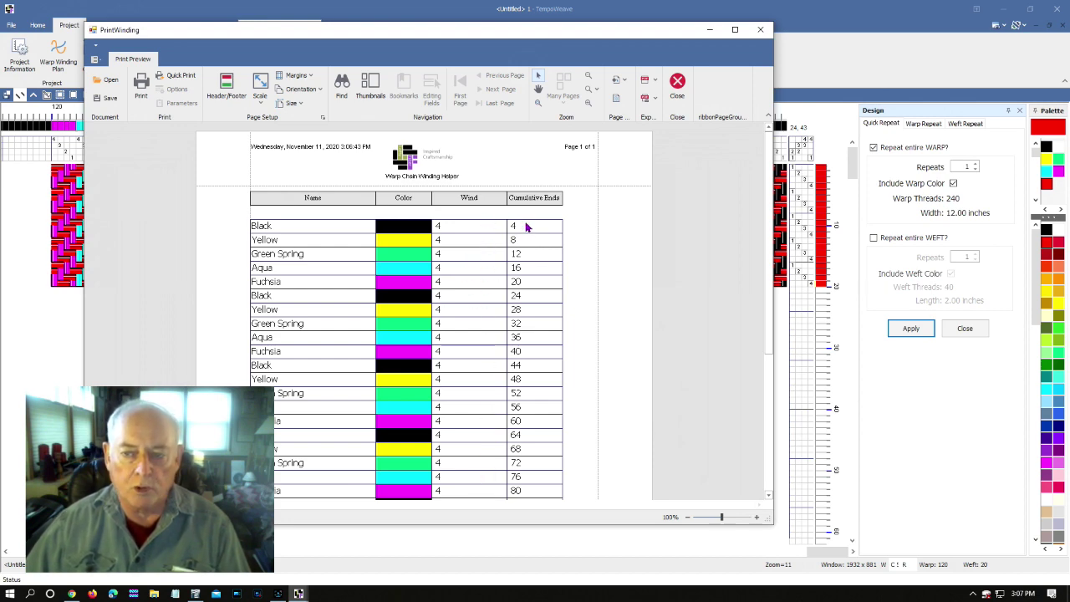
{"action": "scroll", "coordinate": [526, 227], "scroll_direction": "down", "scroll_amount": 5}
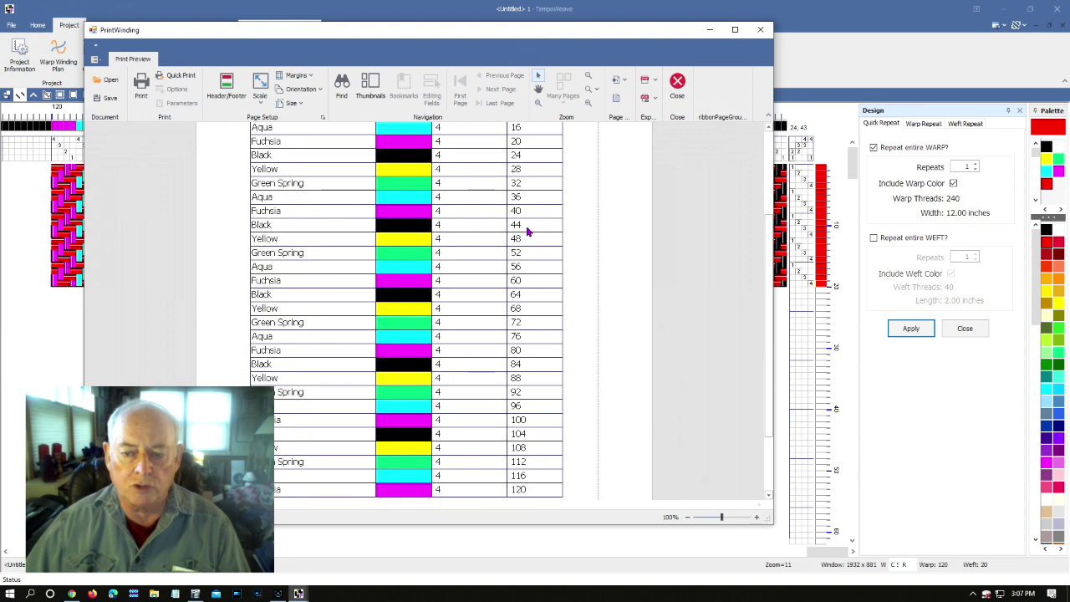
{"action": "scroll", "coordinate": [527, 232], "scroll_direction": "down", "scroll_amount": 2}
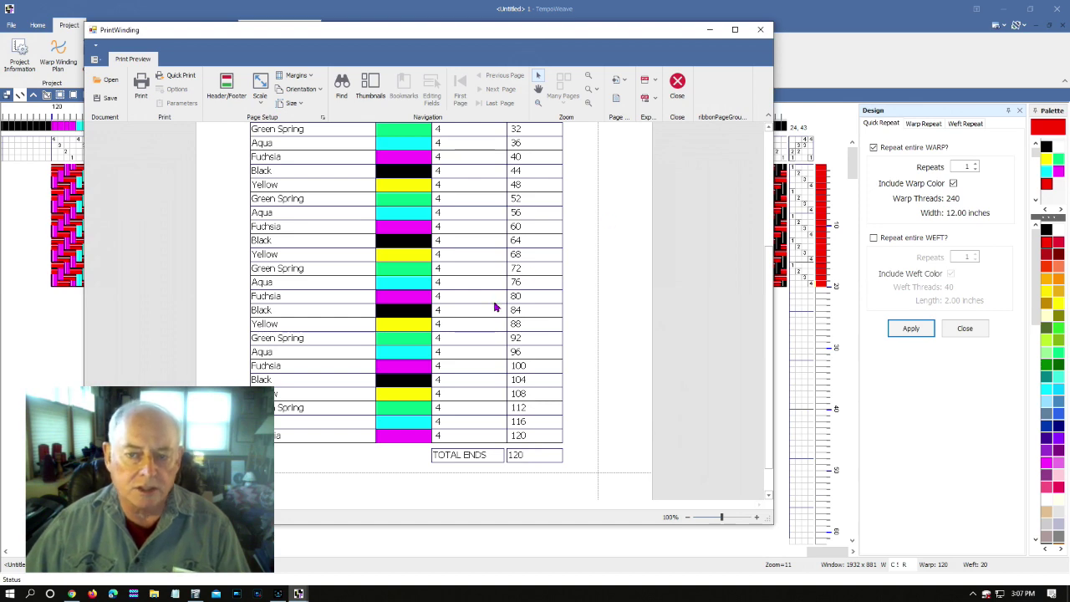
{"action": "scroll", "coordinate": [494, 308], "scroll_direction": "up", "scroll_amount": 2}
{"action": "scroll", "coordinate": [494, 308], "scroll_direction": "up", "scroll_amount": 6}
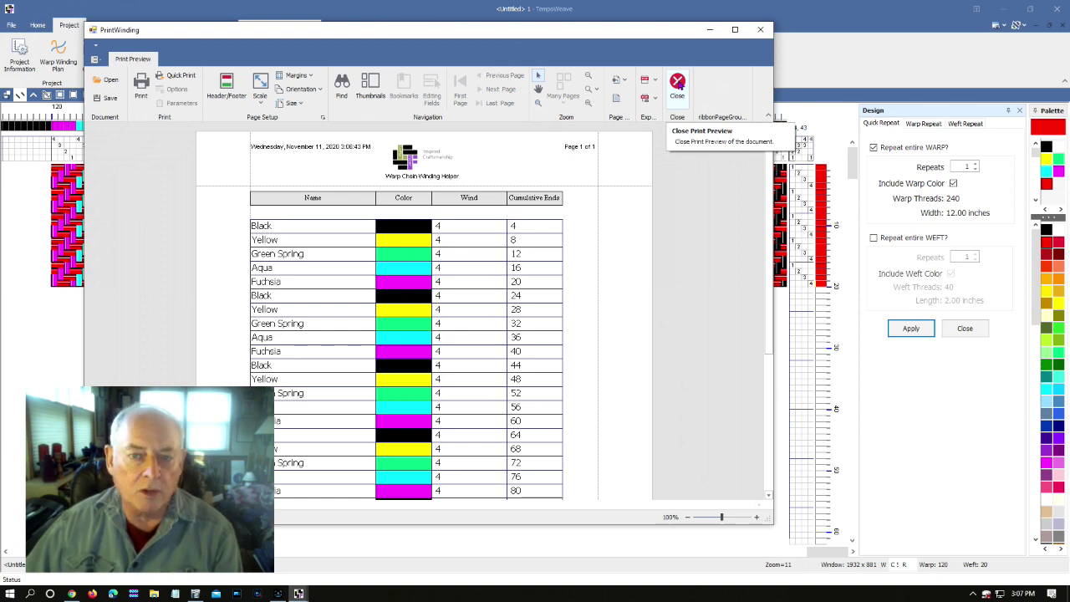
{"action": "left_click", "coordinate": [679, 84]}
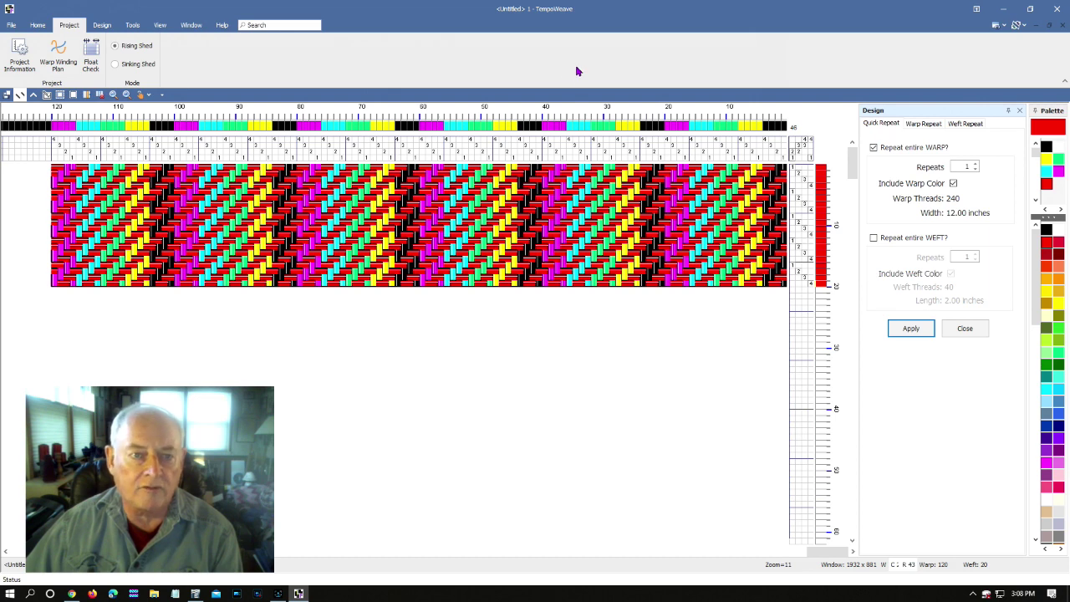
Step: Close the Design panel so the 120-end striped twill drawdown fills the window
{"action": "left_click", "coordinate": [1019, 112]}
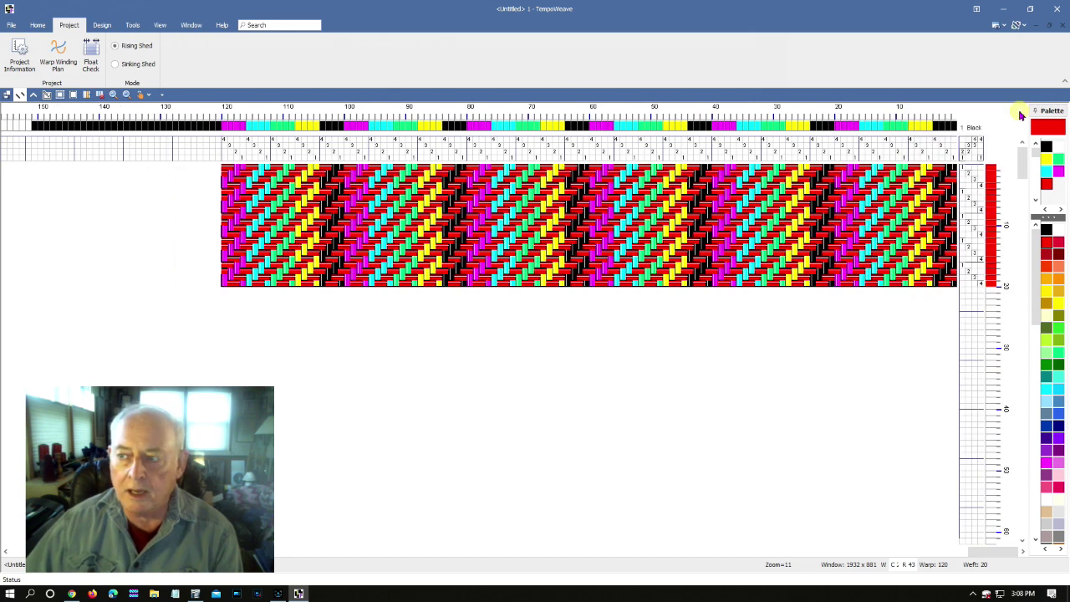